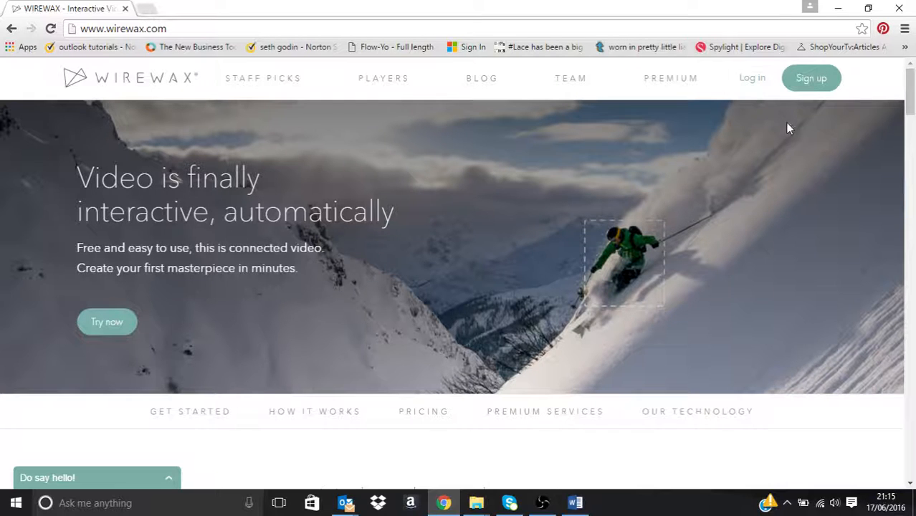
Step: Log in to the studio and upload the Stampin' Up! Shoppable Video from its pasted web page URL
click(752, 81)
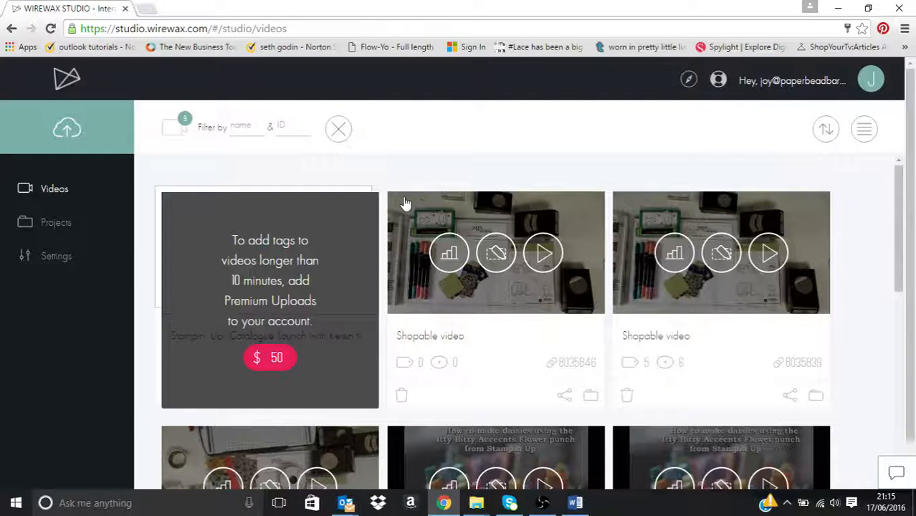
click(68, 133)
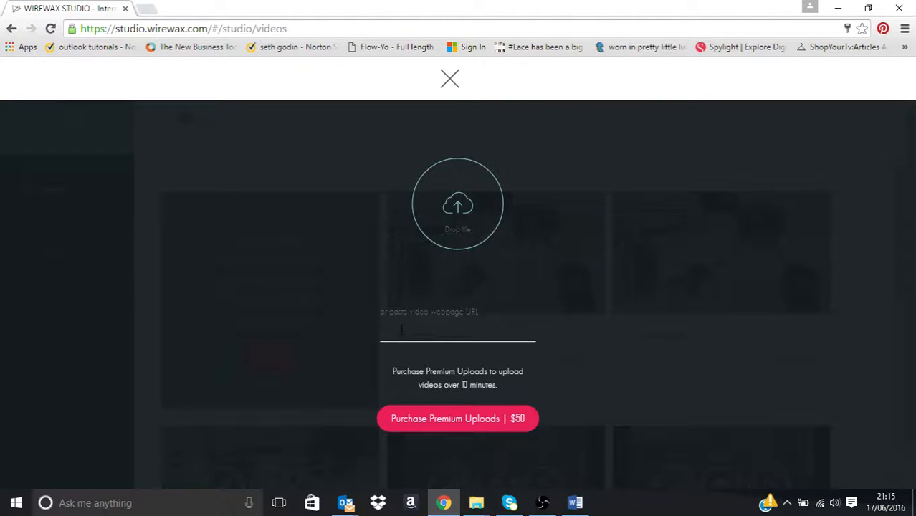
text(https://www.youtube.com/watch?v=cVr82OEYtUU)
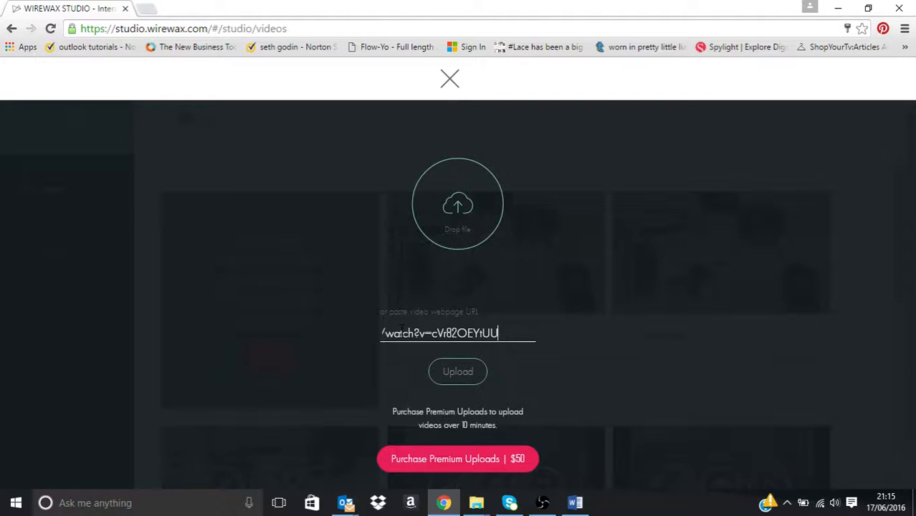
click(456, 373)
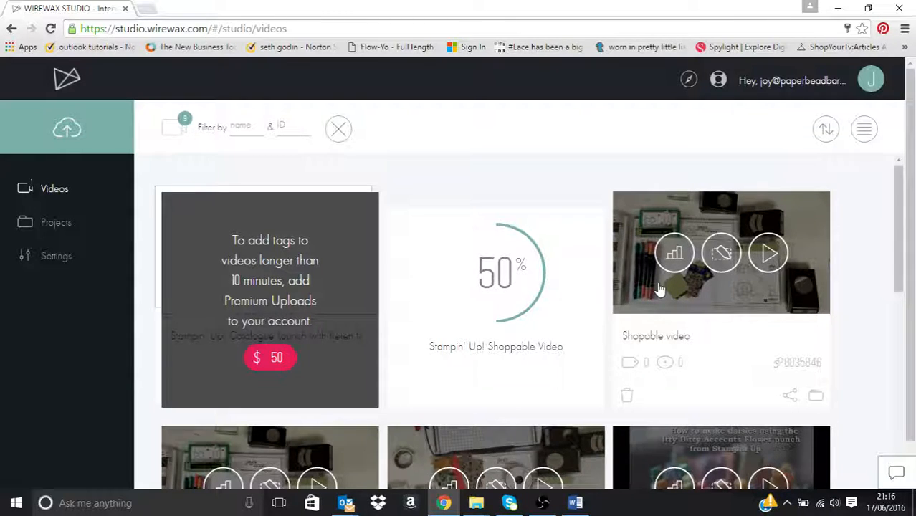
Step: Open the uploaded "Shopable video" in the tag editor and pause playback at 00:36, where the markers are held up
click(721, 254)
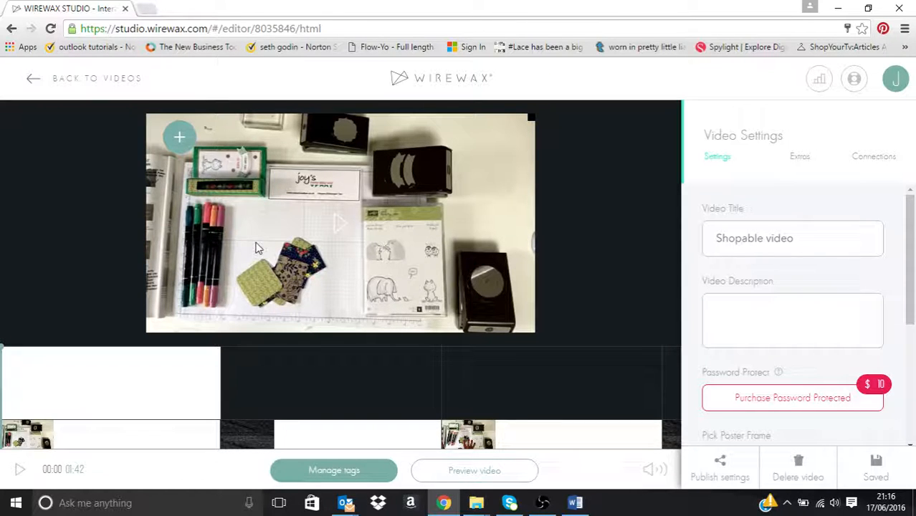
click(227, 302)
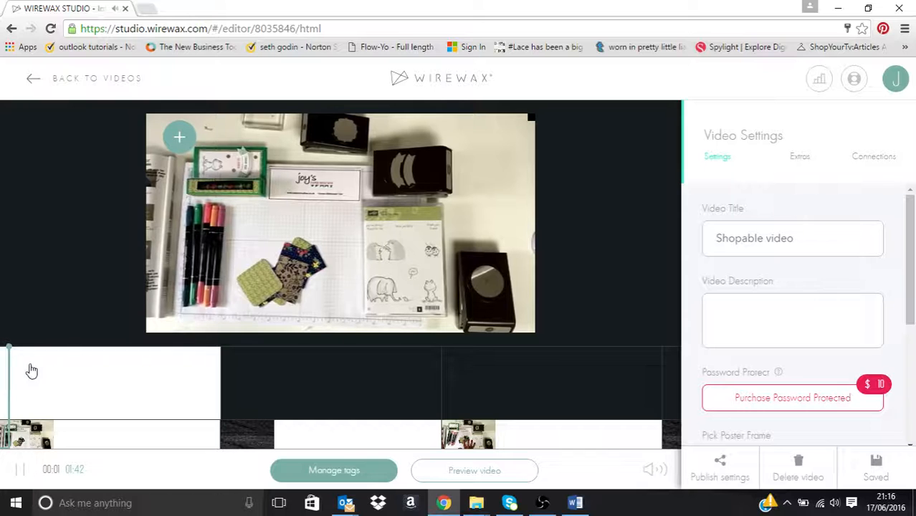
drag(13, 349, 66, 354)
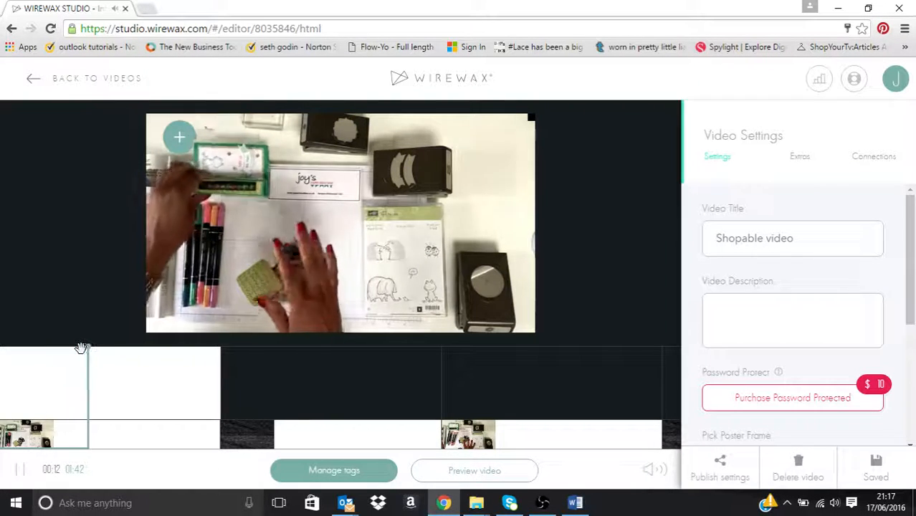
drag(81, 348, 118, 349)
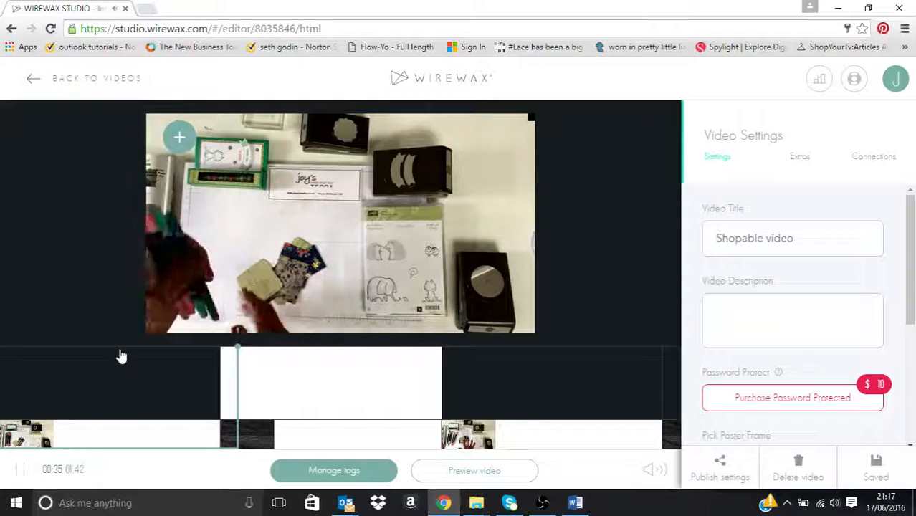
click(245, 241)
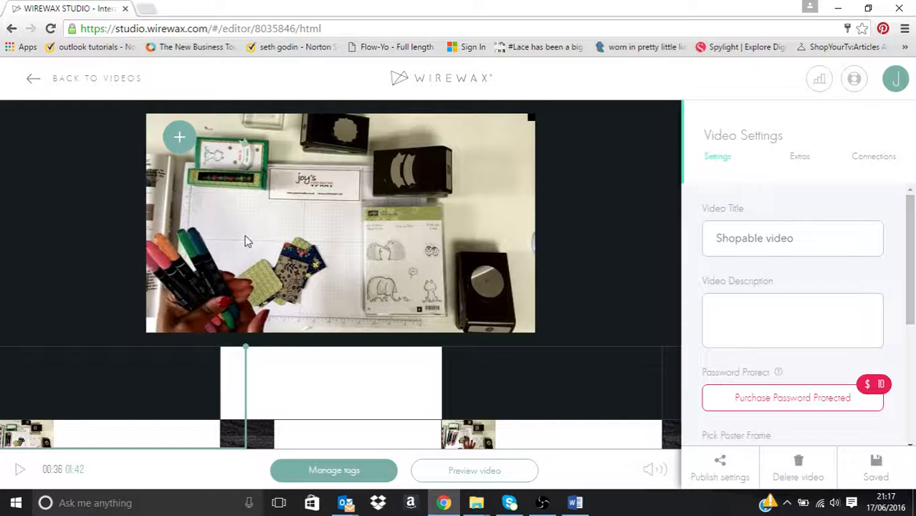
Step: Add a fixed-position tag over the held-up markers, permanently dismissing the tag type help, and label it "Click to buy"
click(180, 138)
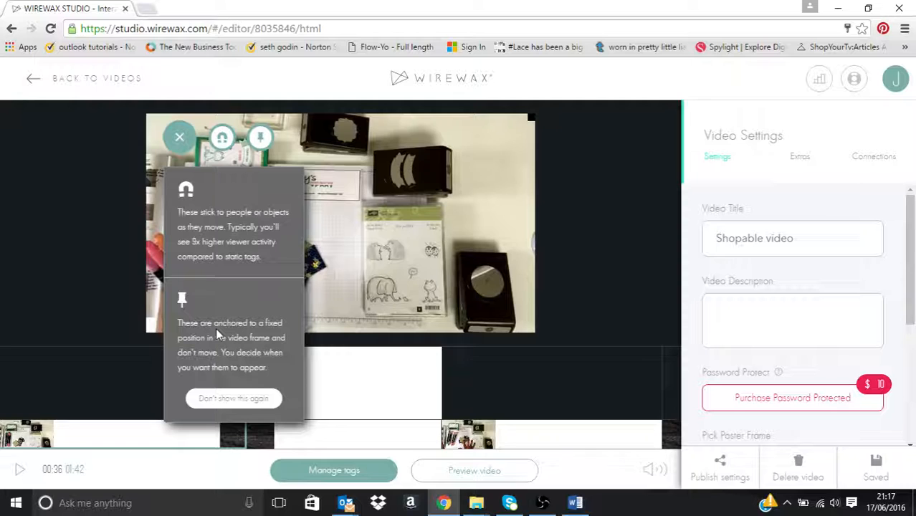
click(226, 399)
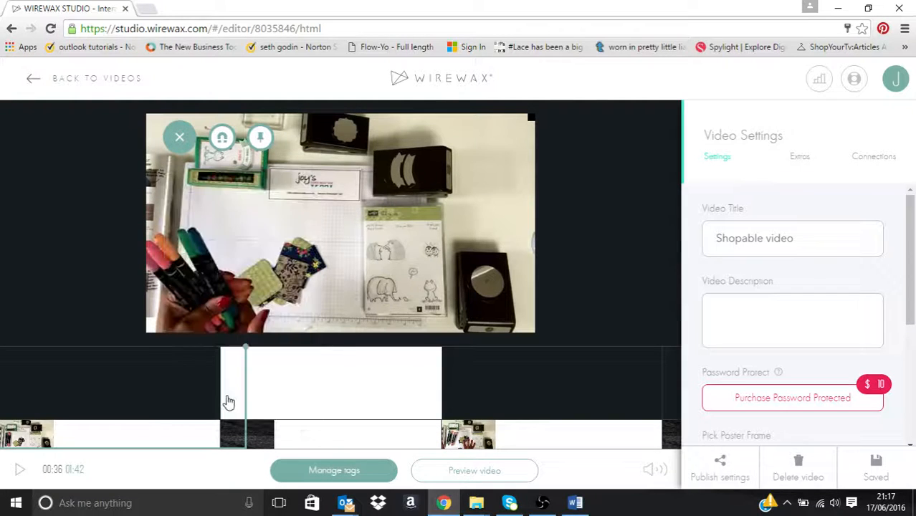
click(262, 140)
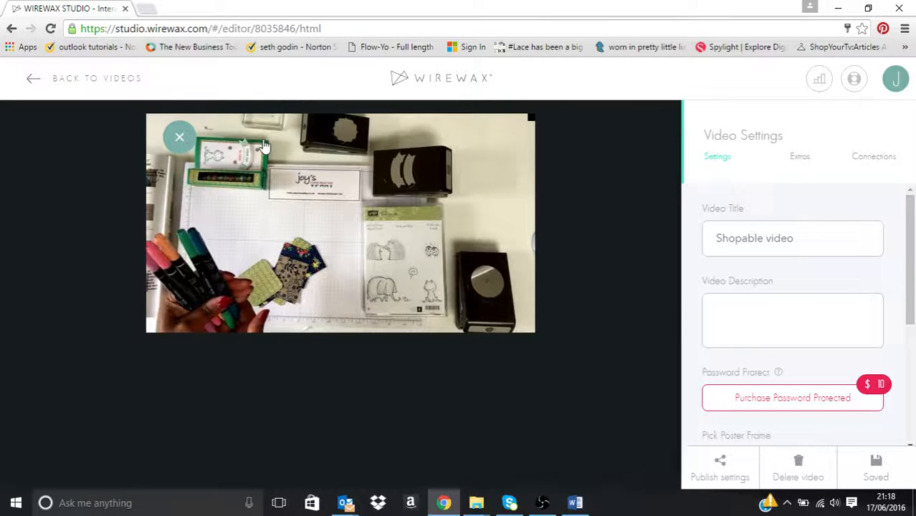
click(157, 246)
drag(157, 246, 212, 274)
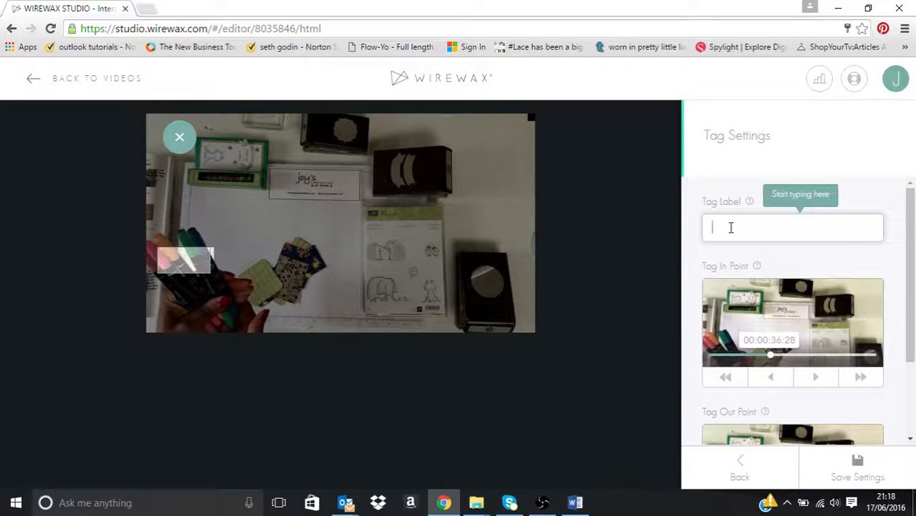
text(Click)
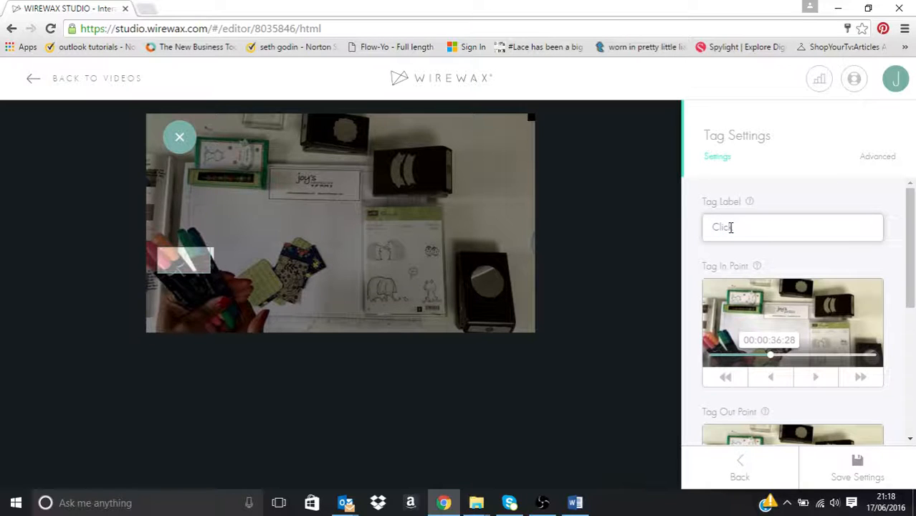
text( to buy)
Step: Set the markers tag's out point to 00:00:43:24
scroll(911, 263, down, 1)
scroll(910, 264, down, 1)
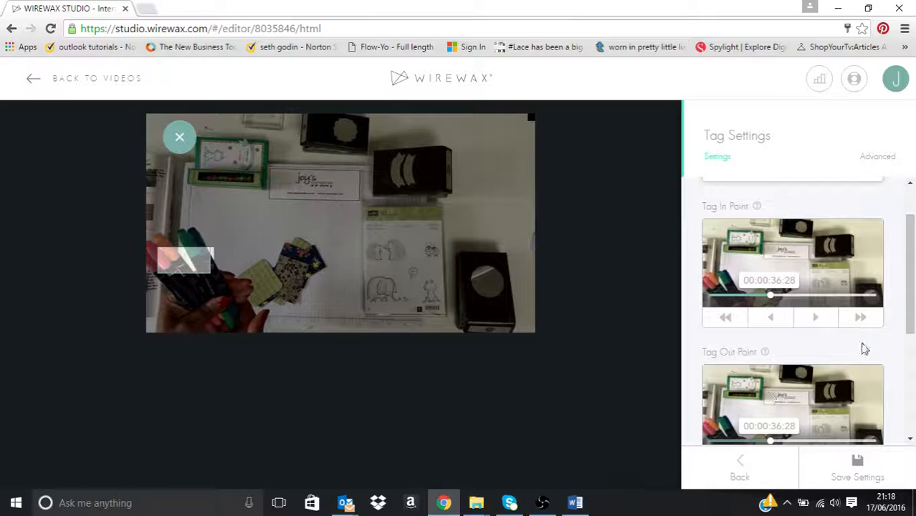
drag(911, 325, 913, 353)
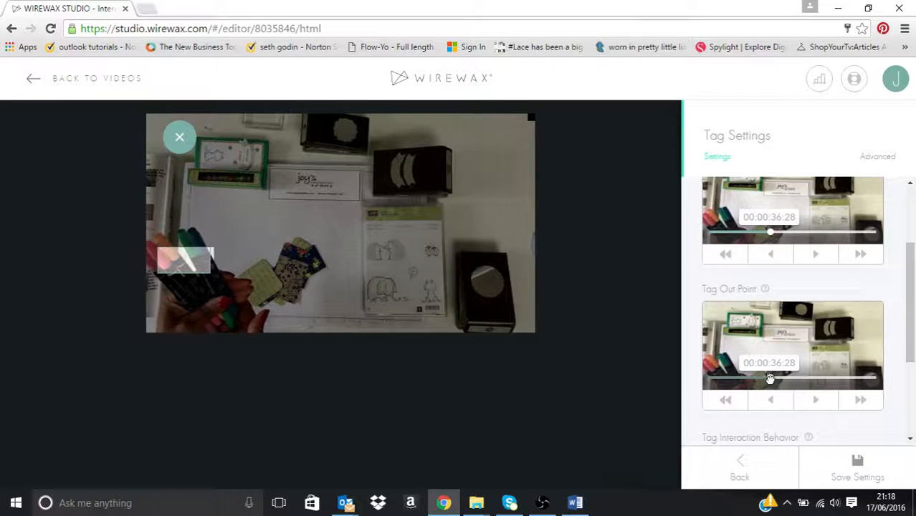
drag(770, 379, 792, 379)
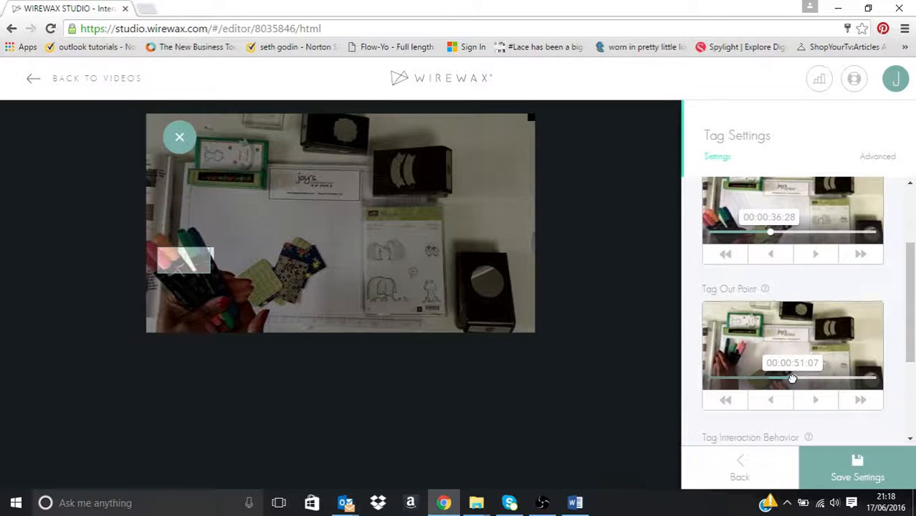
drag(792, 379, 770, 378)
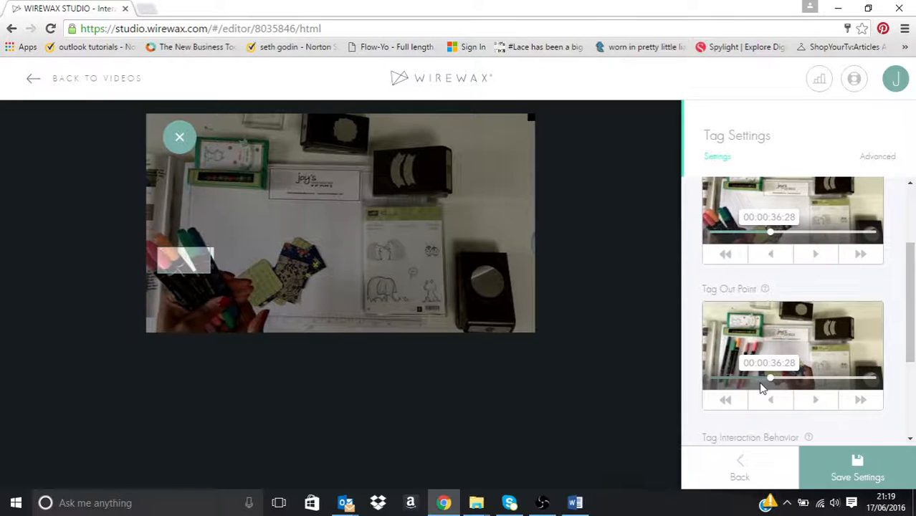
drag(770, 377, 780, 376)
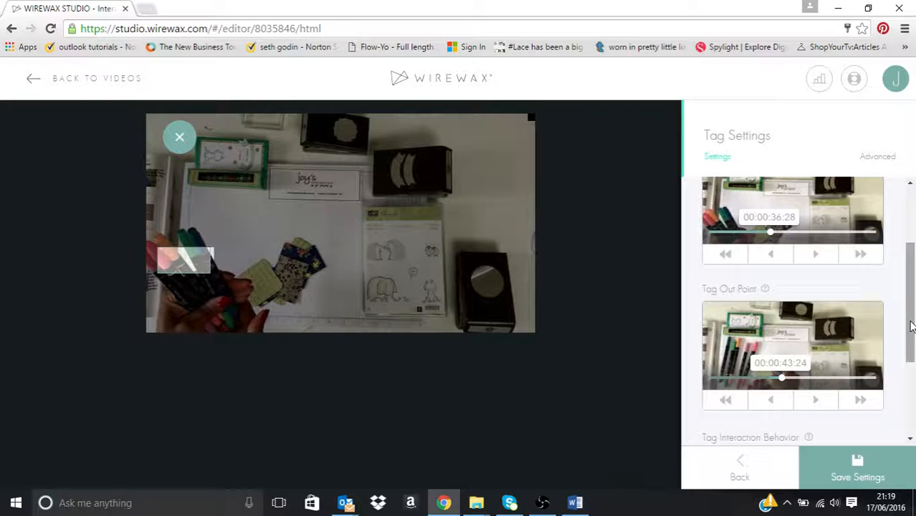
Step: Set the markers tag's interaction behavior to Clickout
drag(911, 328, 912, 393)
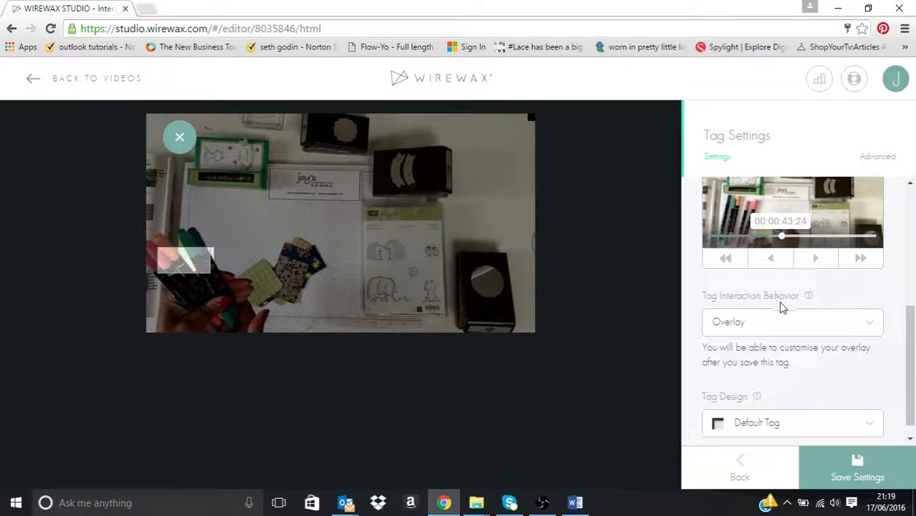
click(868, 330)
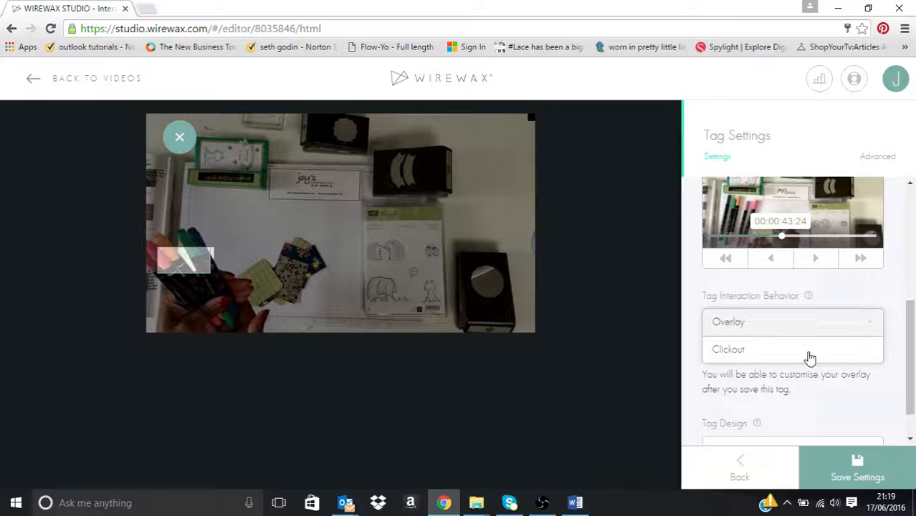
click(739, 357)
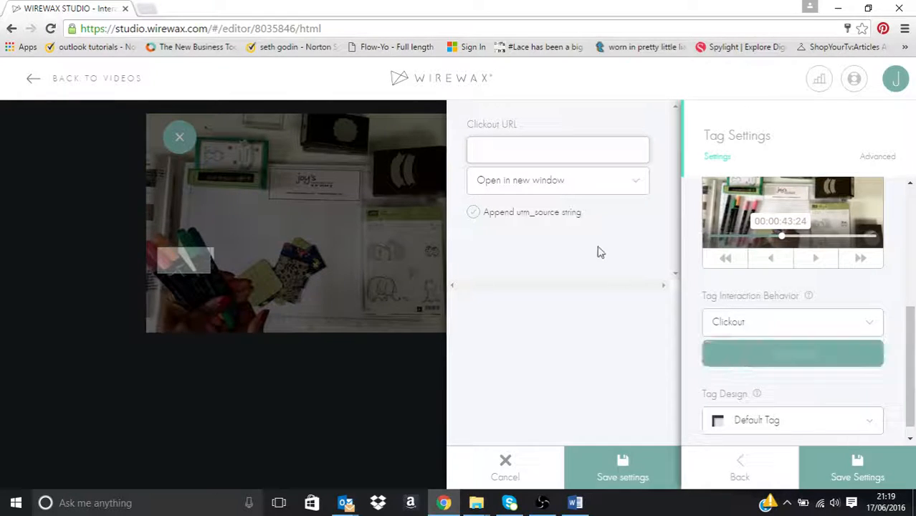
Step: Switch to the Word document with the product links and copy the URL listed under Markers
click(574, 504)
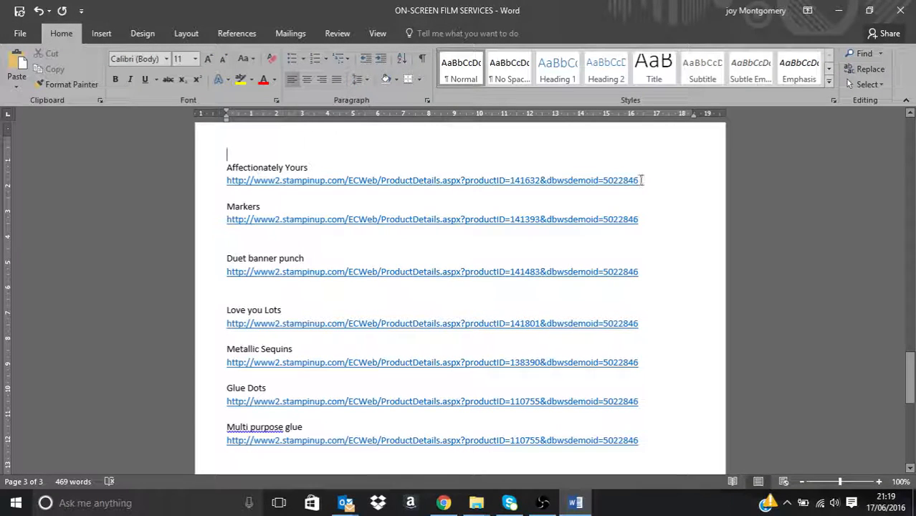
drag(642, 180, 516, 180)
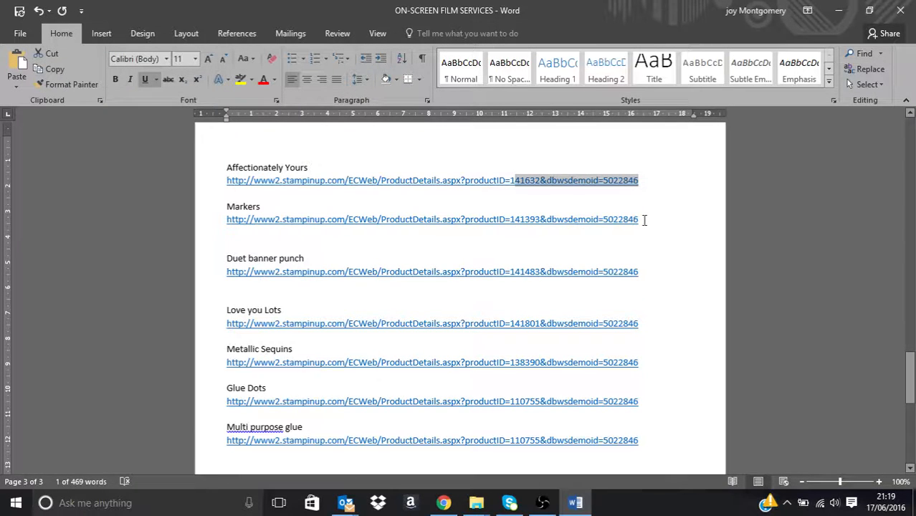
drag(643, 220, 251, 228)
right_click(250, 228)
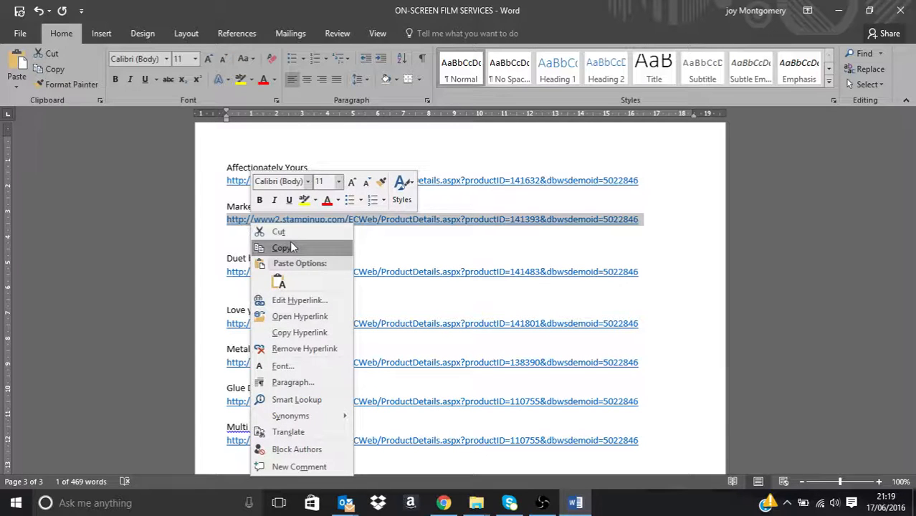
click(290, 245)
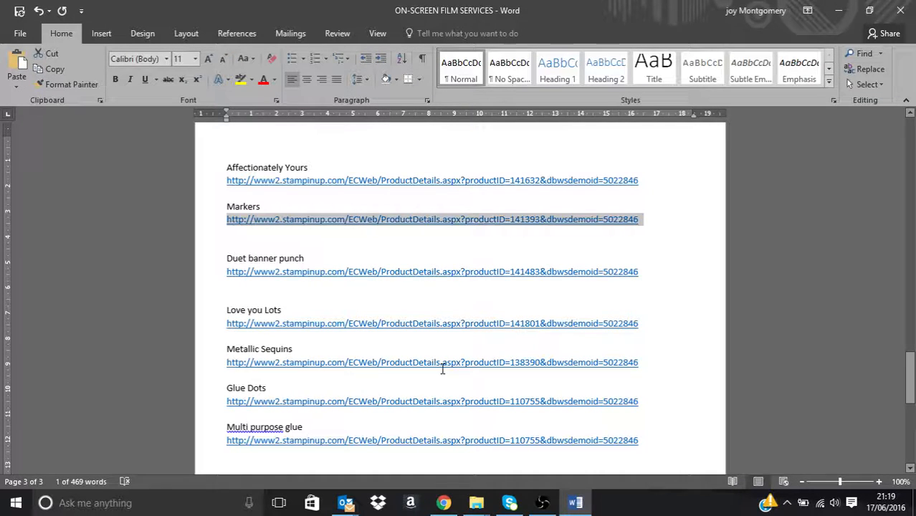
Step: Return to Chrome, paste the copied Markers link as the tag's Clickout URL and save the clickout settings
click(444, 503)
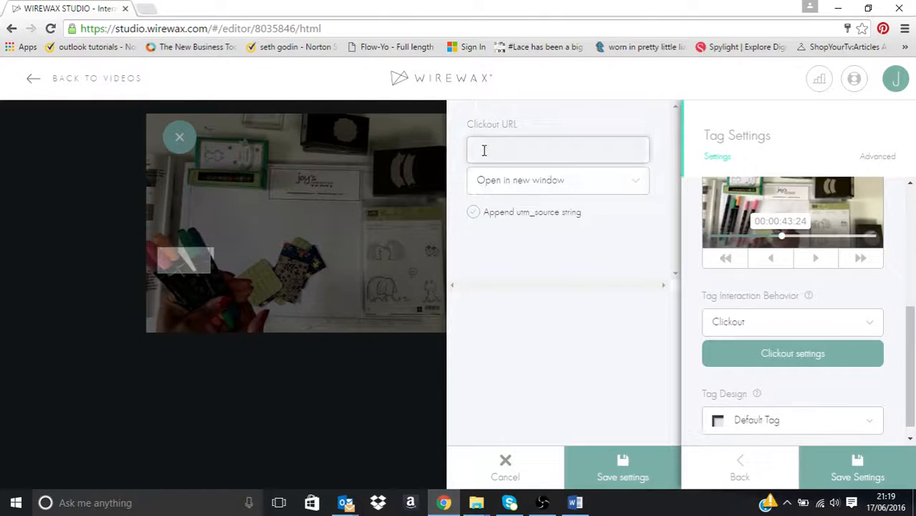
key(ctrl+v)
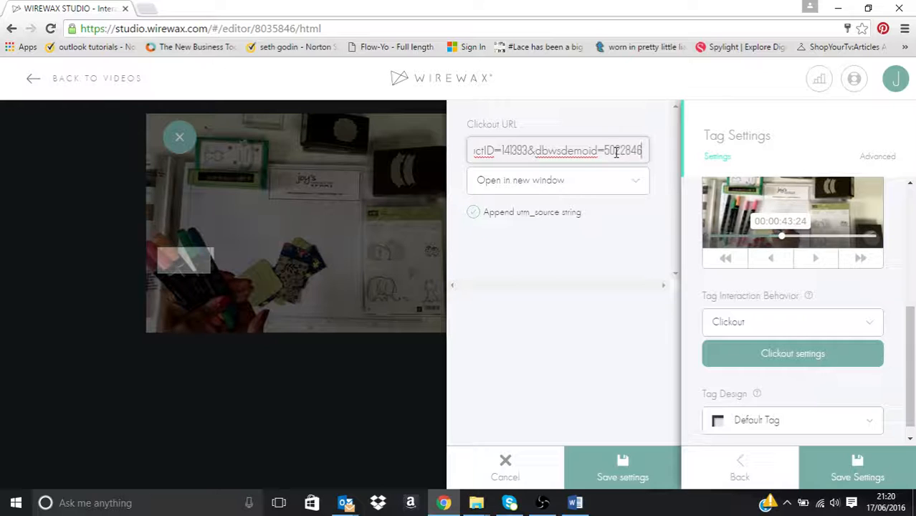
click(616, 466)
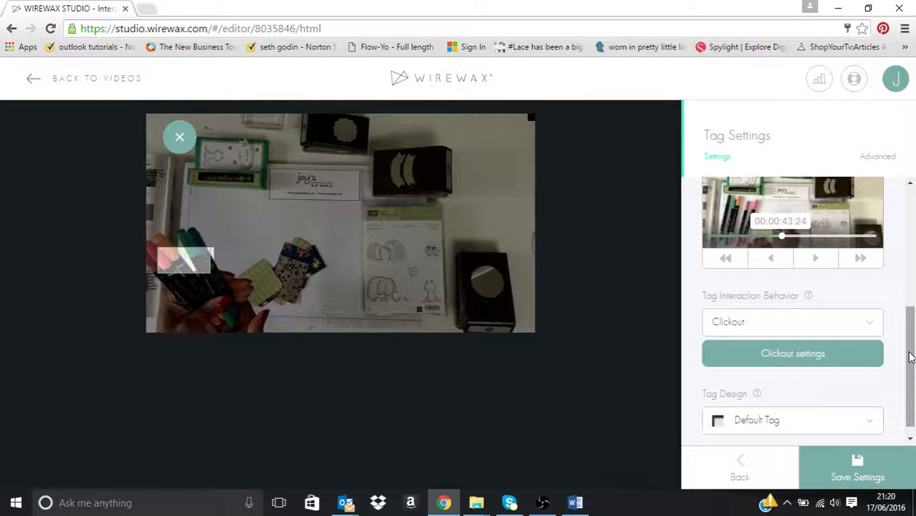
Step: Review the tag design options, choose Default Tag for the markers tag and save the tag settings
drag(911, 357, 915, 399)
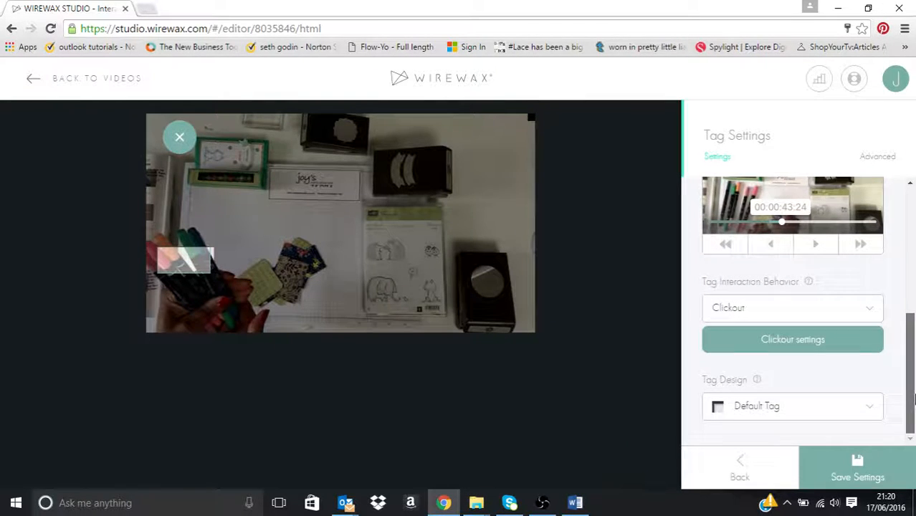
click(874, 409)
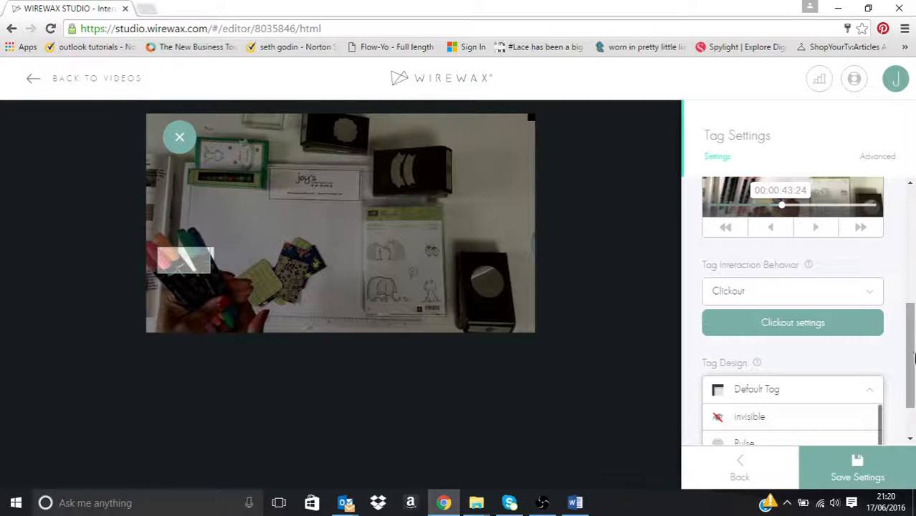
drag(911, 370, 913, 390)
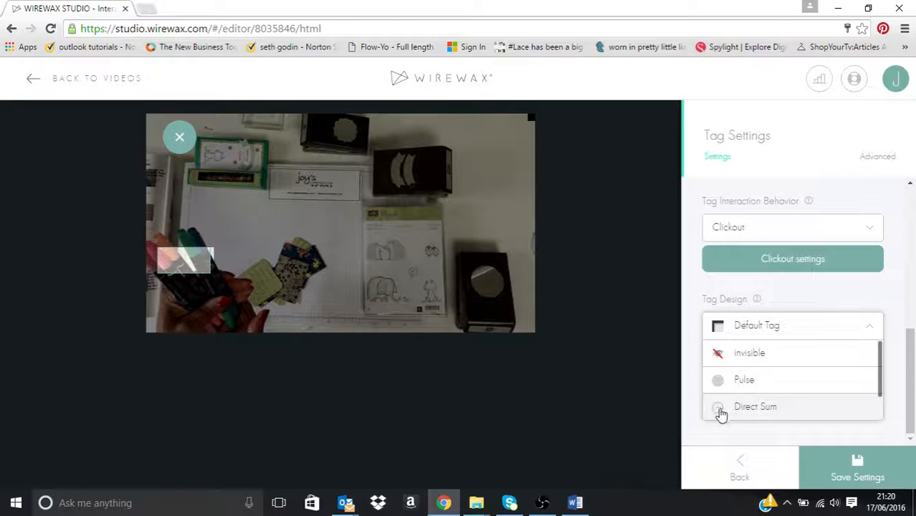
click(765, 329)
scroll(766, 329, up, 1)
drag(912, 364, 913, 414)
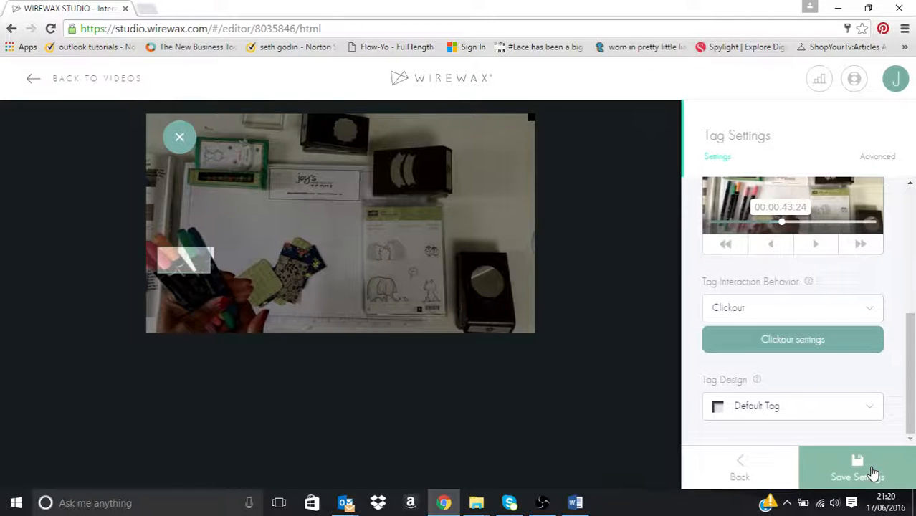
click(858, 470)
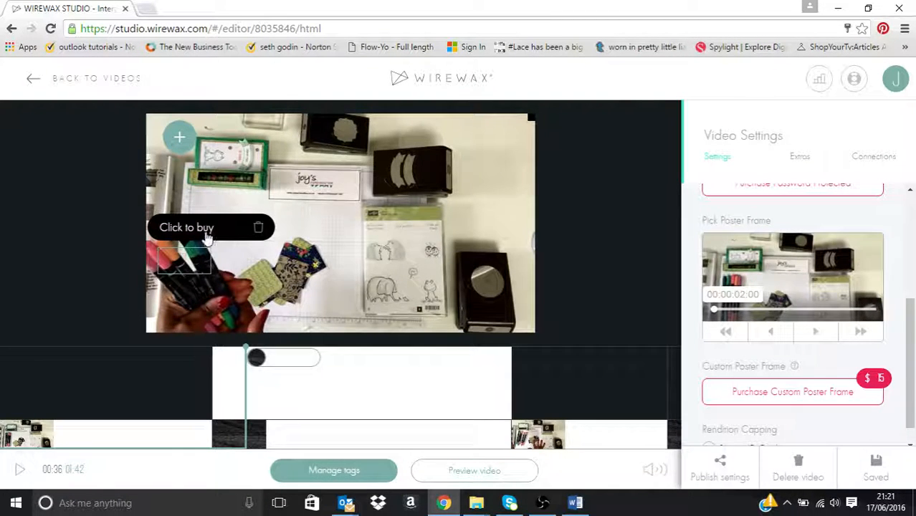
Step: Play the video on to 00:45, pause it, and draw a new static tag over the patterned paper pieces in the hand
click(316, 293)
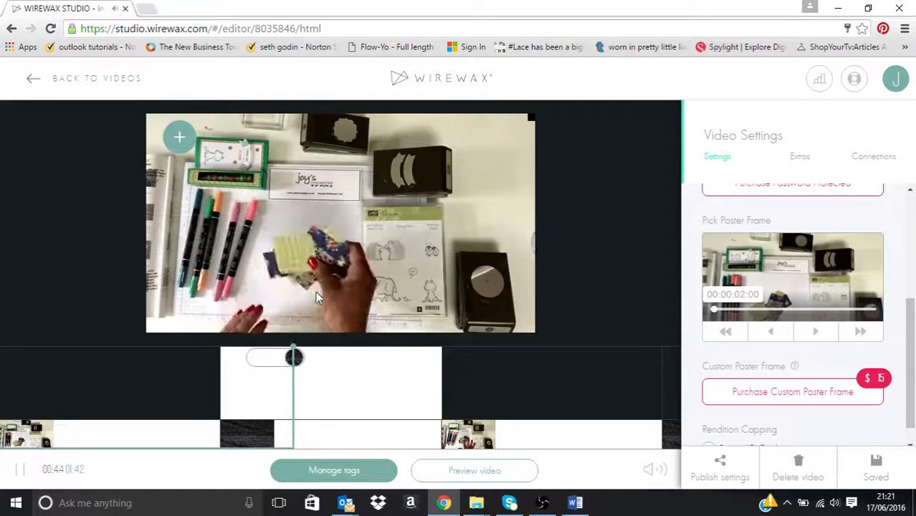
click(293, 259)
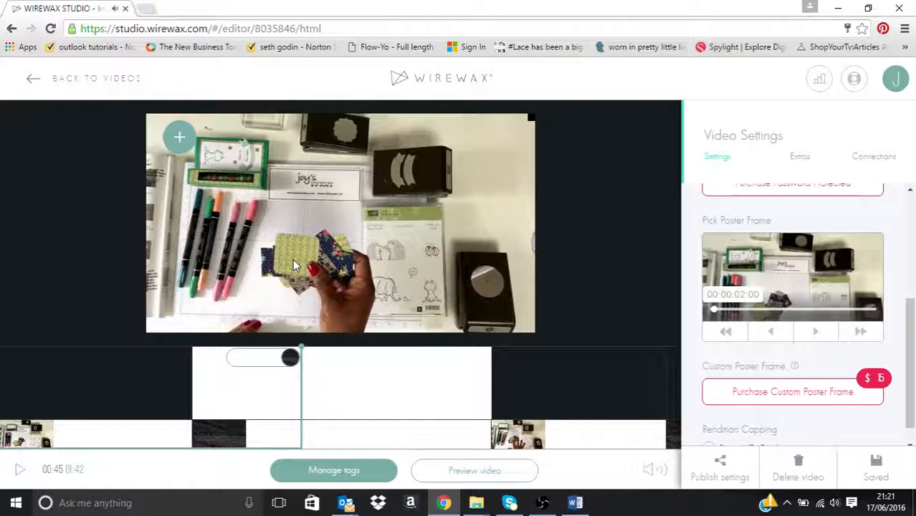
click(184, 141)
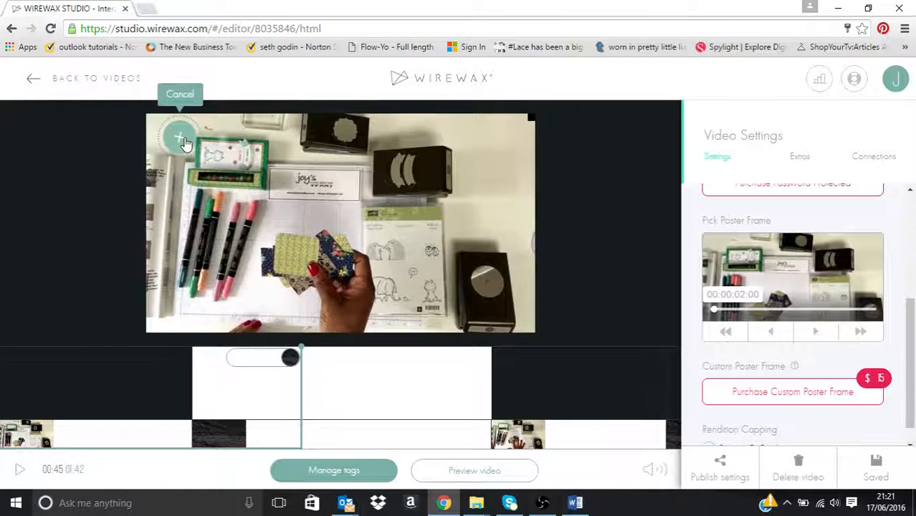
click(261, 138)
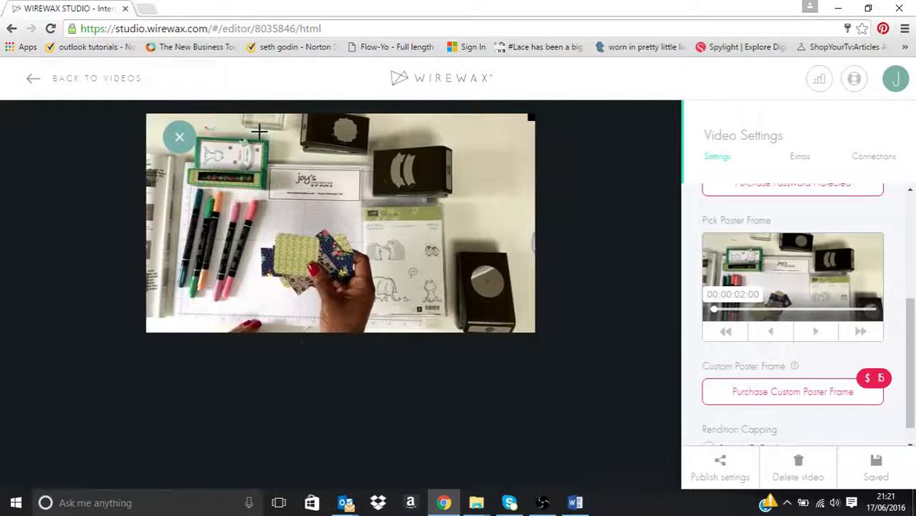
click(278, 238)
drag(279, 238, 344, 271)
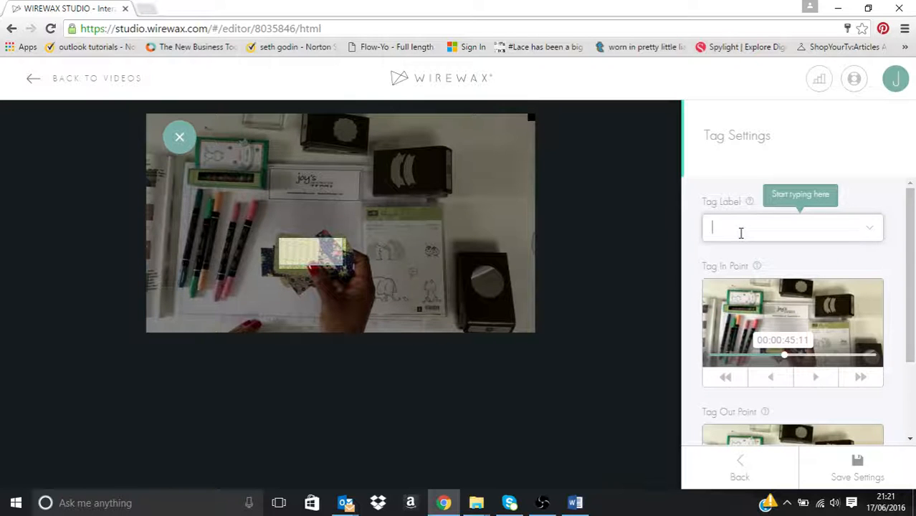
Step: Label the patterned paper tag "Click to buy DSP" and set its out point to 00:00:49:17
text(Click to buy)
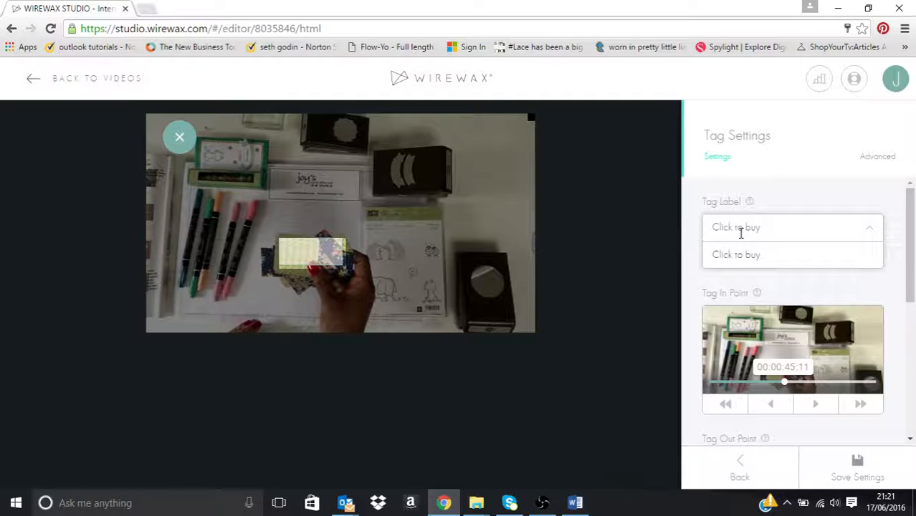
text(DSP)
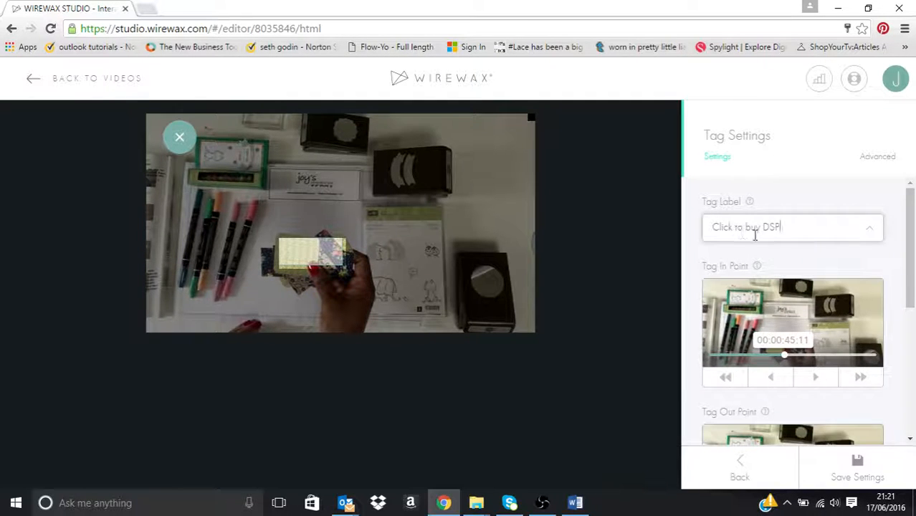
scroll(914, 279, down, 1)
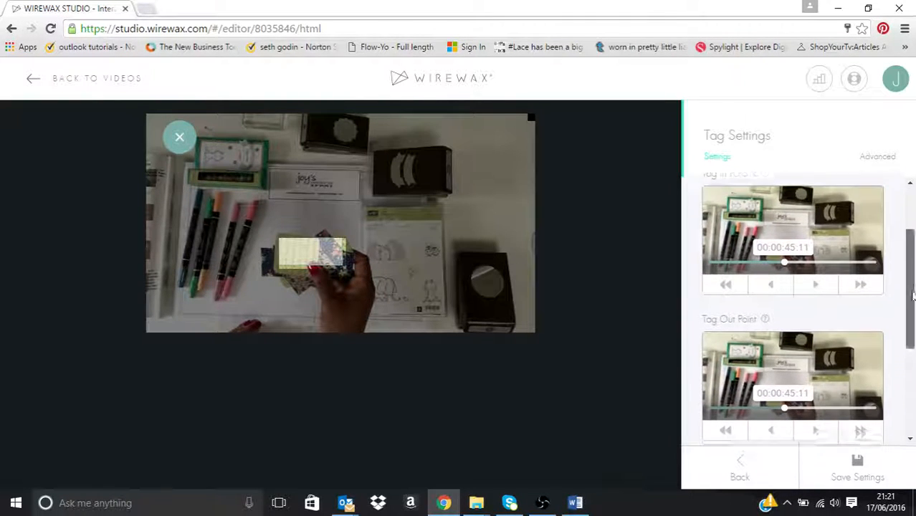
scroll(915, 285, down, 1)
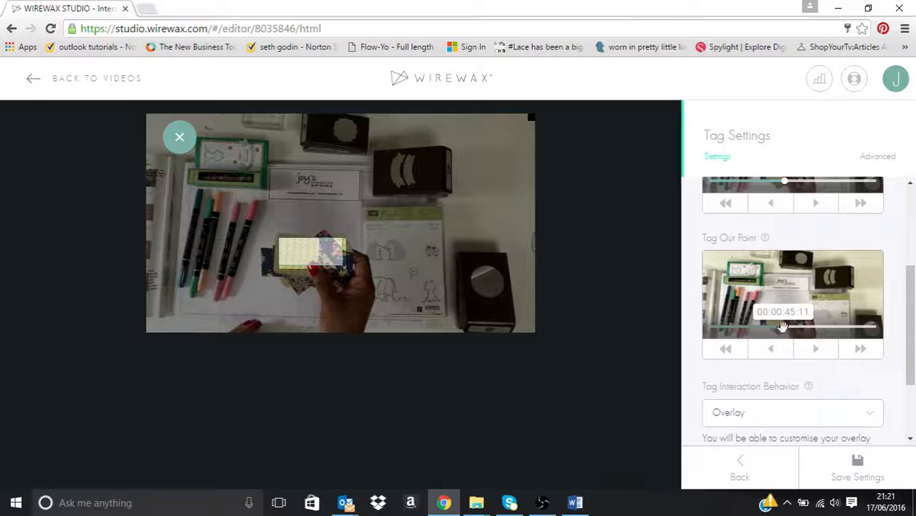
drag(784, 329, 803, 327)
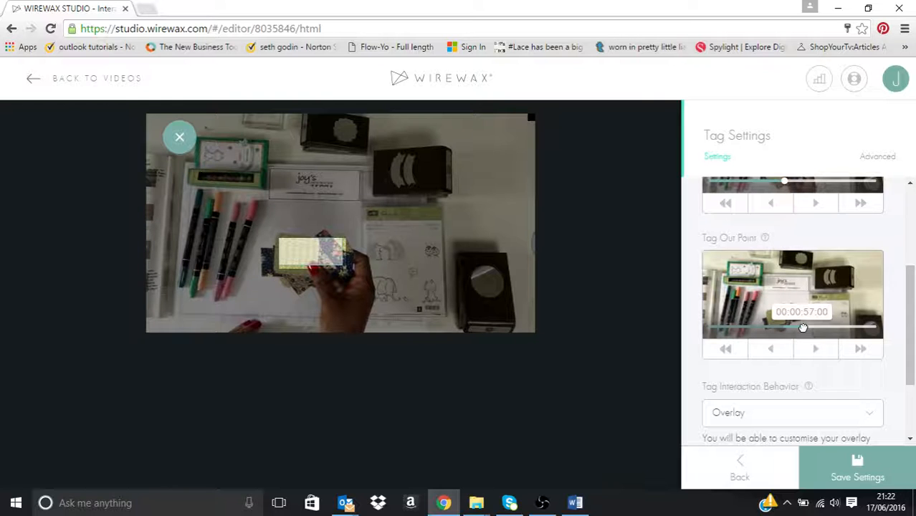
drag(803, 328, 792, 328)
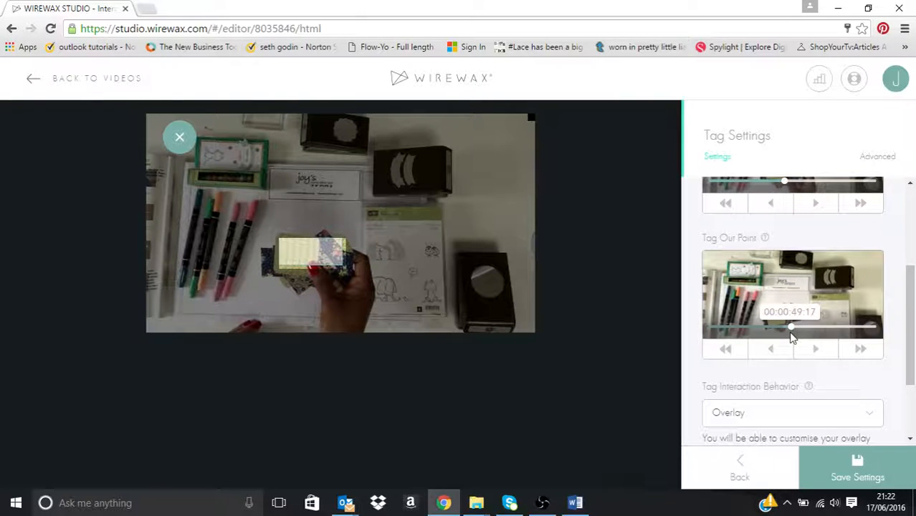
Step: Set the DSP tag's interaction behavior to Clickout
scroll(892, 310, down, 3)
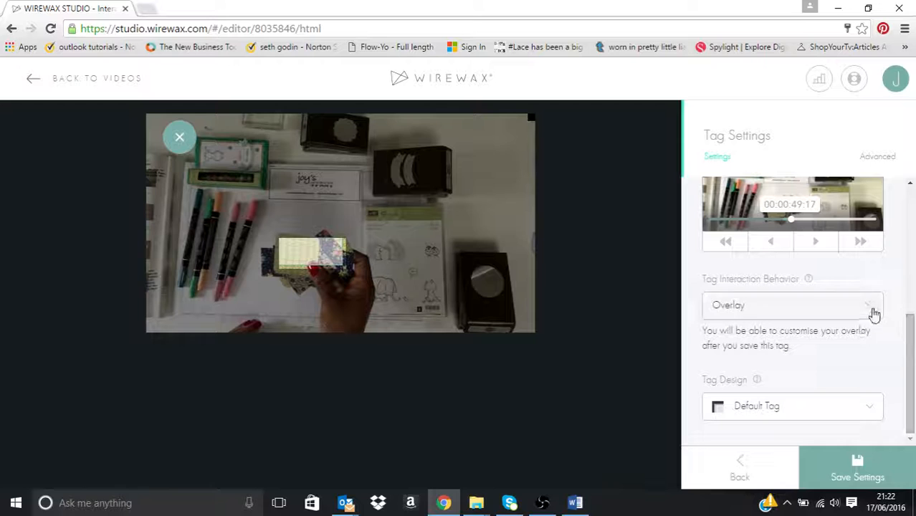
click(873, 312)
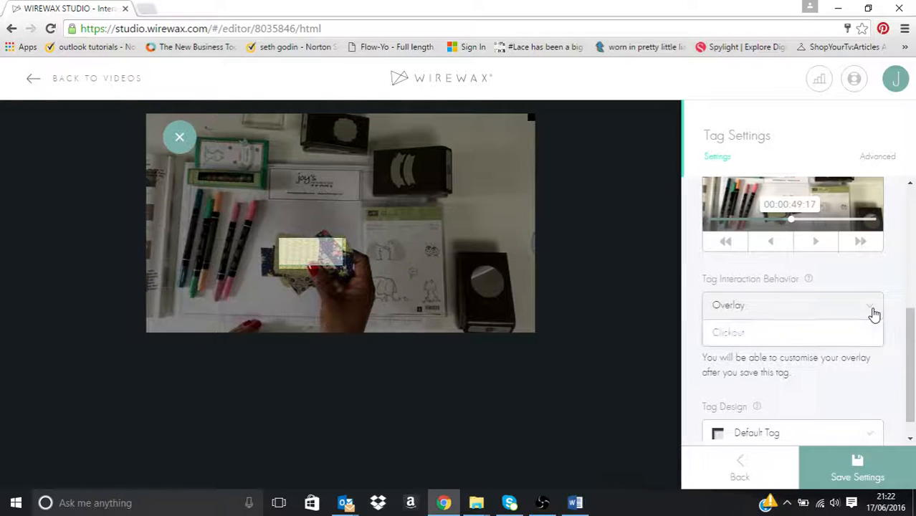
click(797, 337)
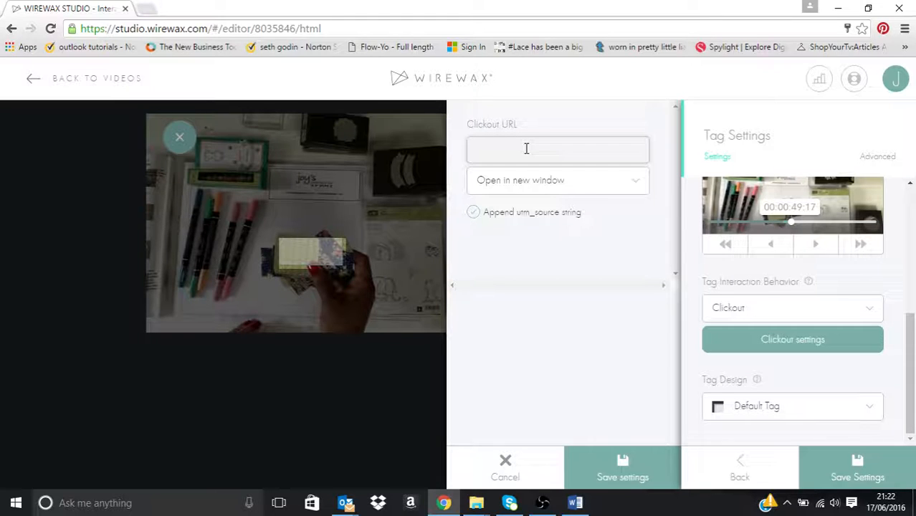
Step: Switch to the Word document with the product links and copy the URL listed under Affectionately Yours
click(576, 502)
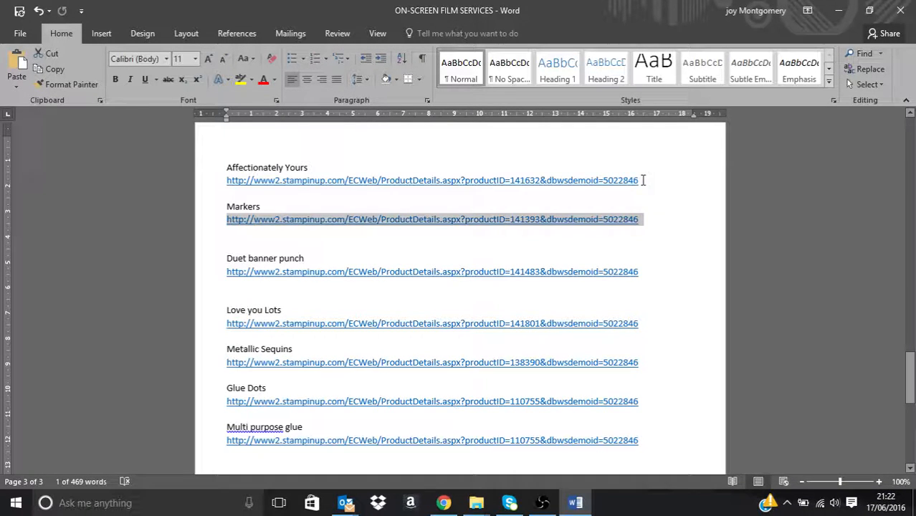
drag(645, 180, 228, 179)
right_click(246, 181)
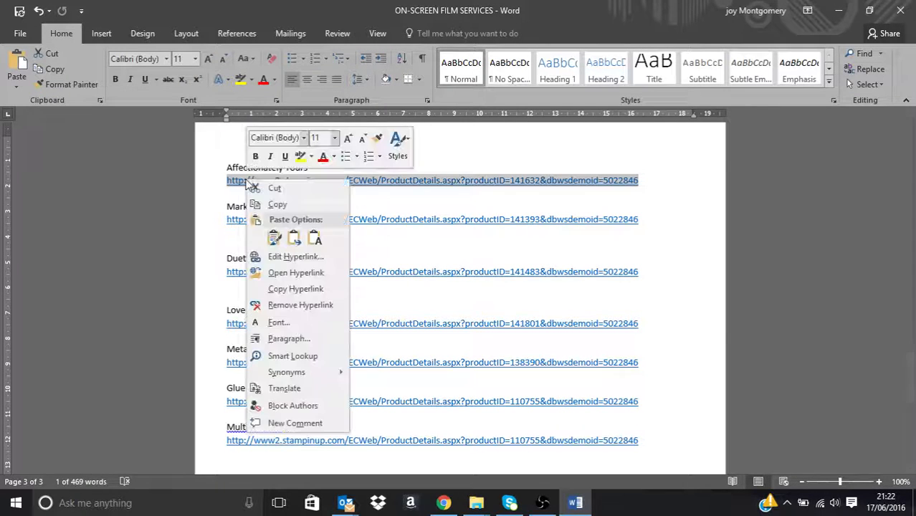
click(300, 206)
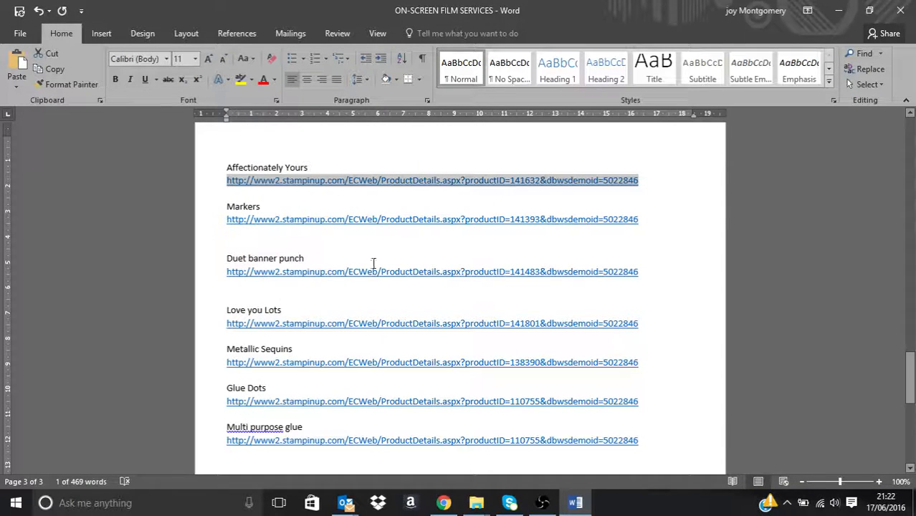
Step: Return to Chrome, paste the copied link as the DSP tag's Clickout URL, and save the clickout and tag settings
click(444, 504)
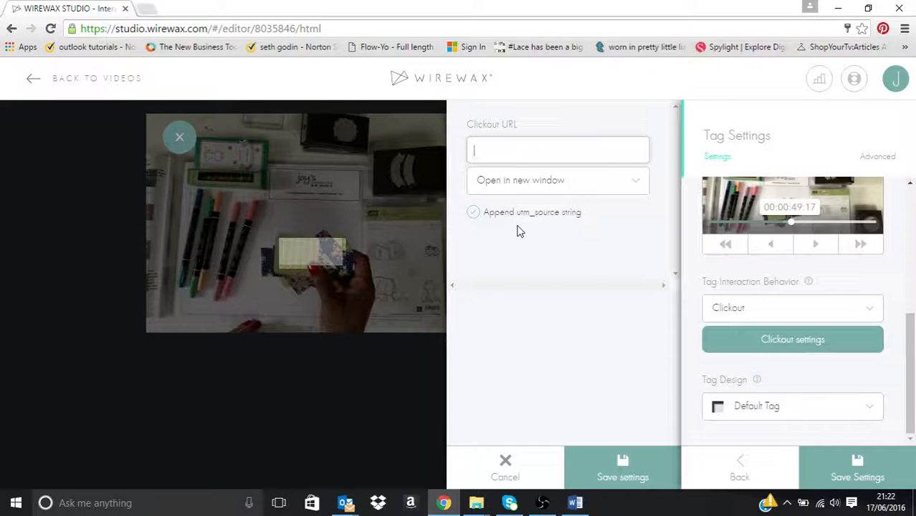
key(ctrl+v)
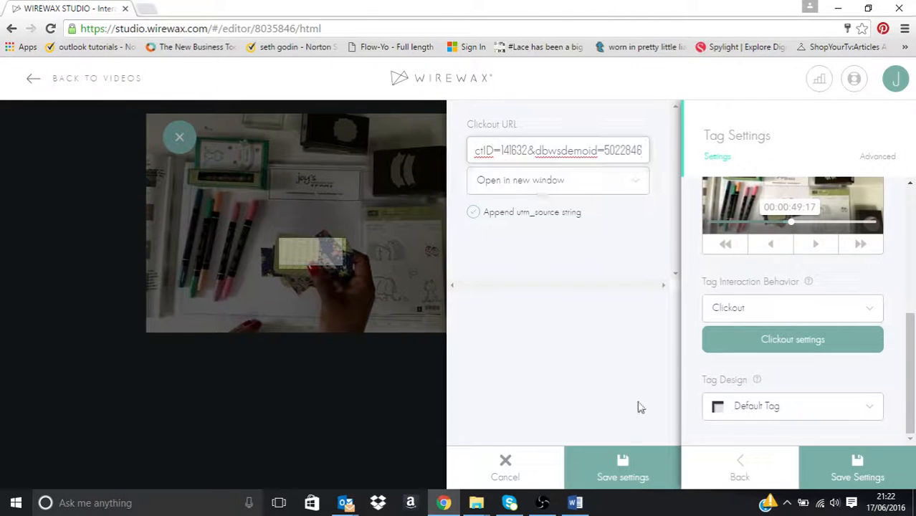
click(631, 477)
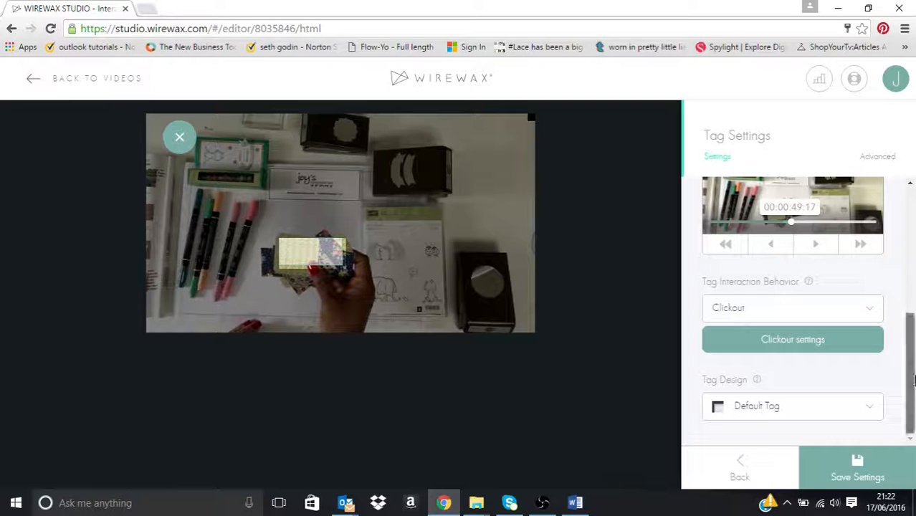
click(873, 479)
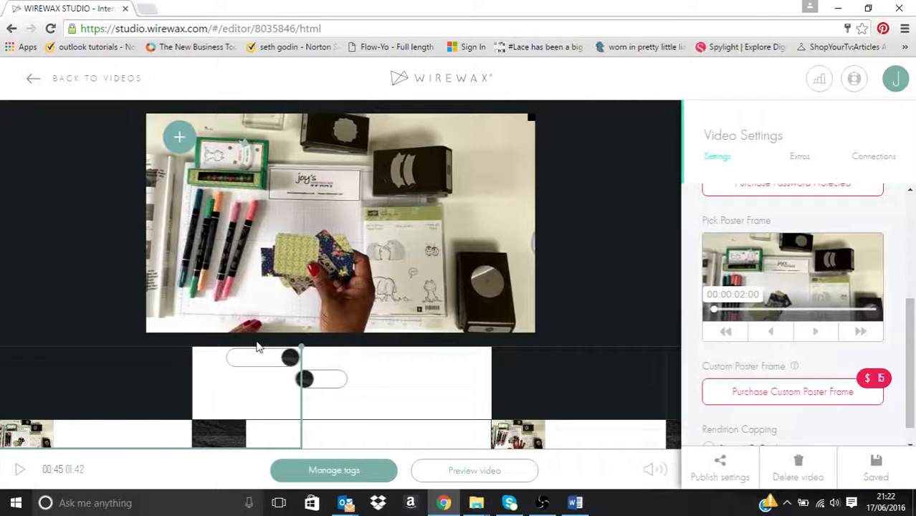
Step: Replay the video from 00:40, pause it at 00:51, and draw a new static tag over the upper part of the stamp set
drag(301, 349, 269, 349)
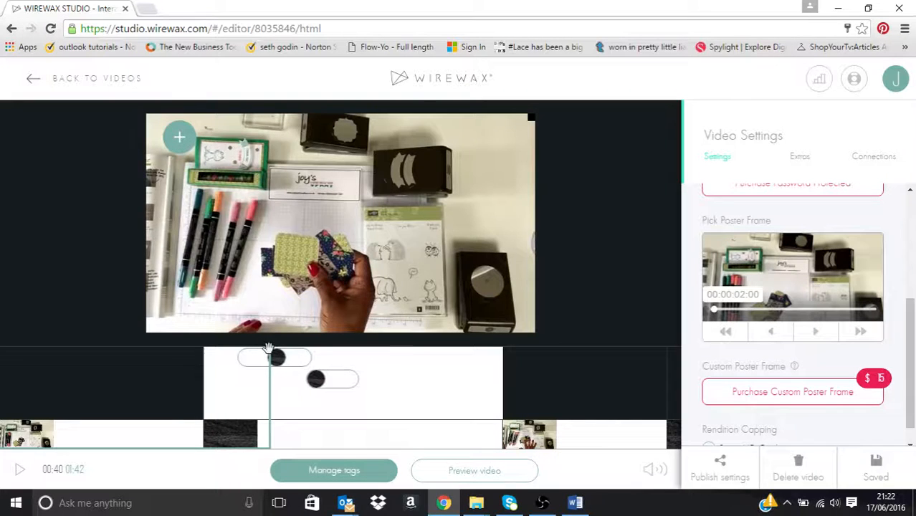
click(177, 321)
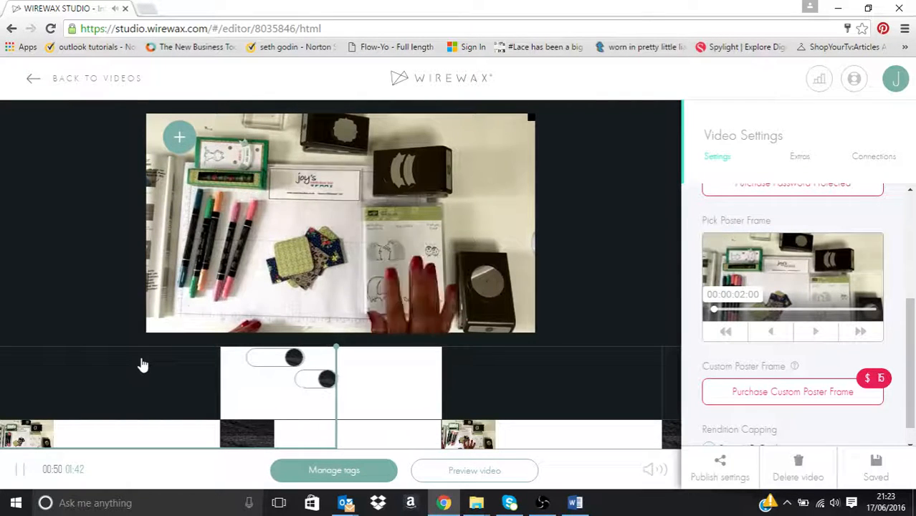
click(244, 253)
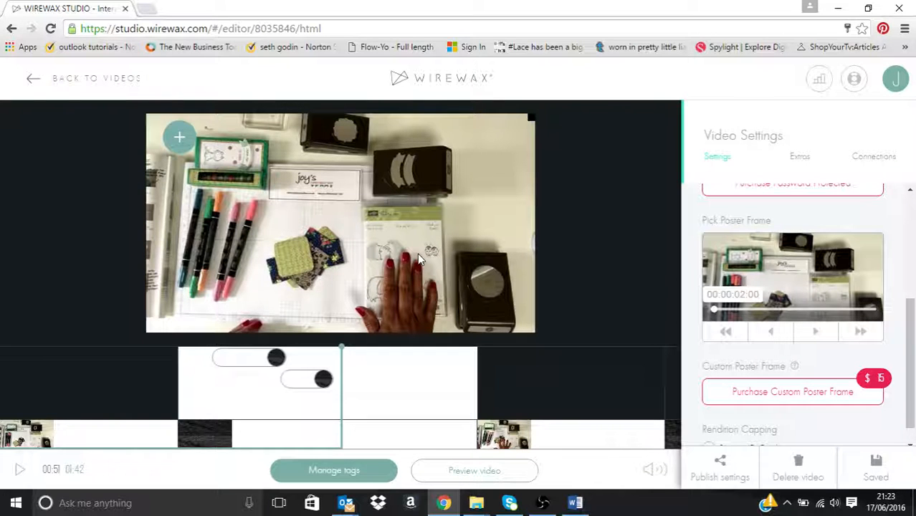
click(181, 142)
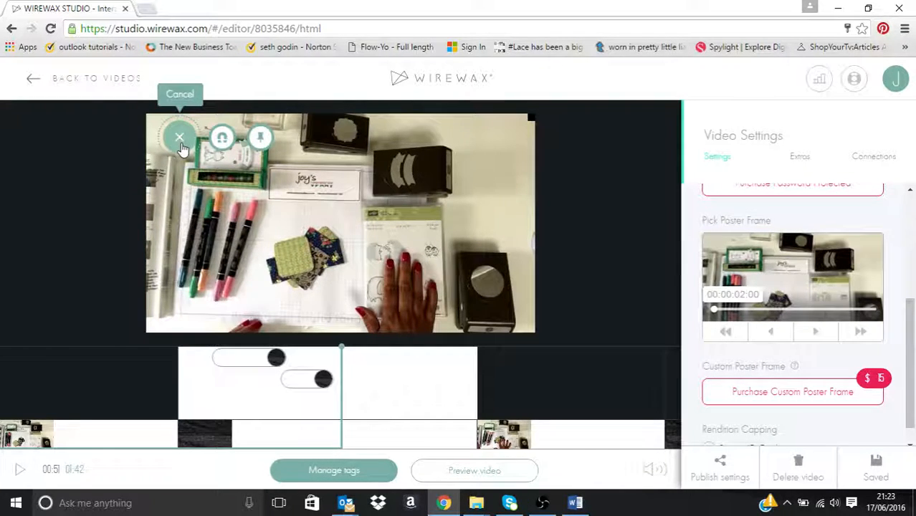
click(264, 141)
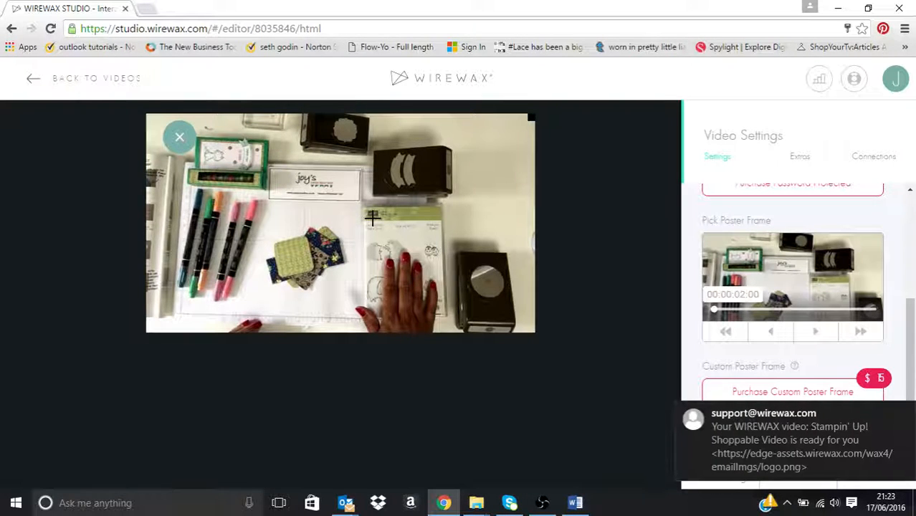
drag(385, 252, 431, 253)
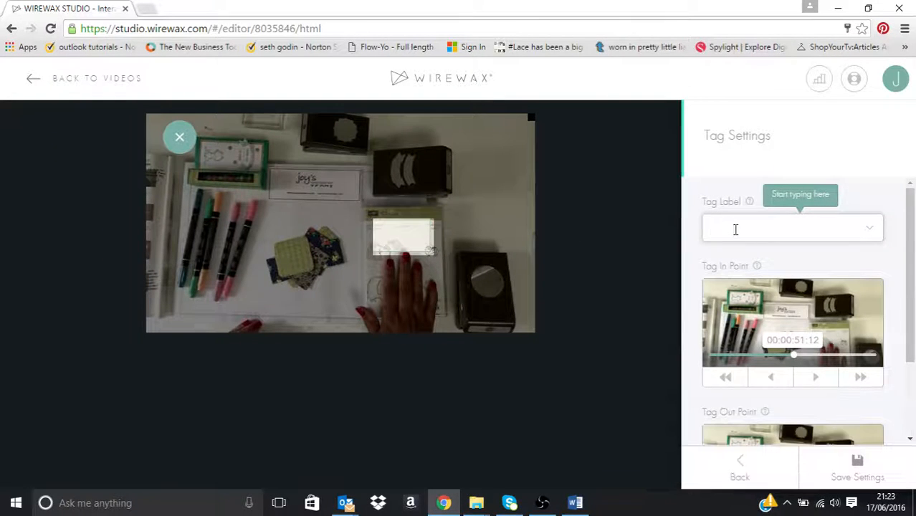
Step: Label the stamp set tag "Click to buy Stamps" and set its out point to 00:01:03:06
text(Click to buy)
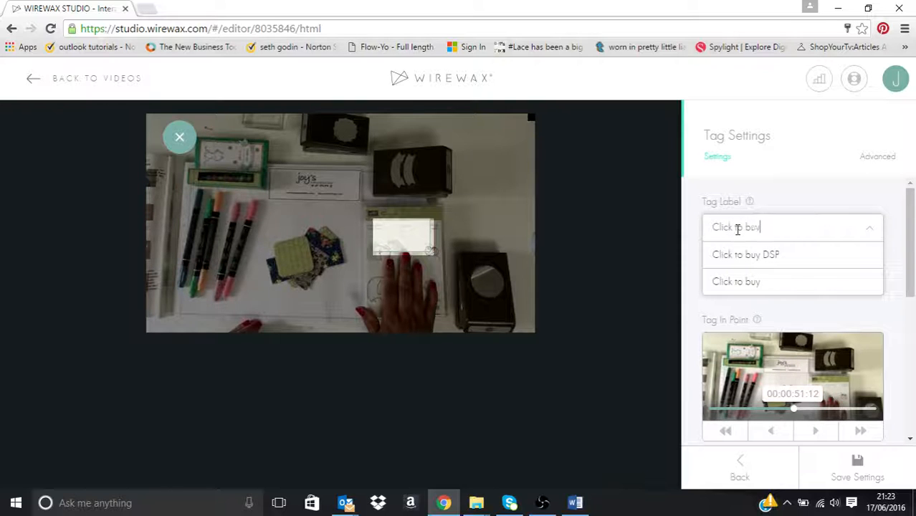
text( Stamps)
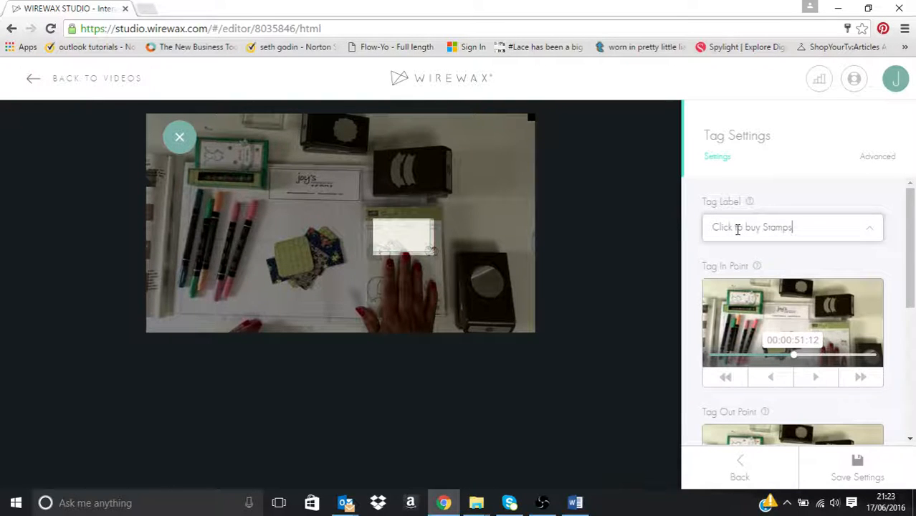
drag(912, 274, 914, 332)
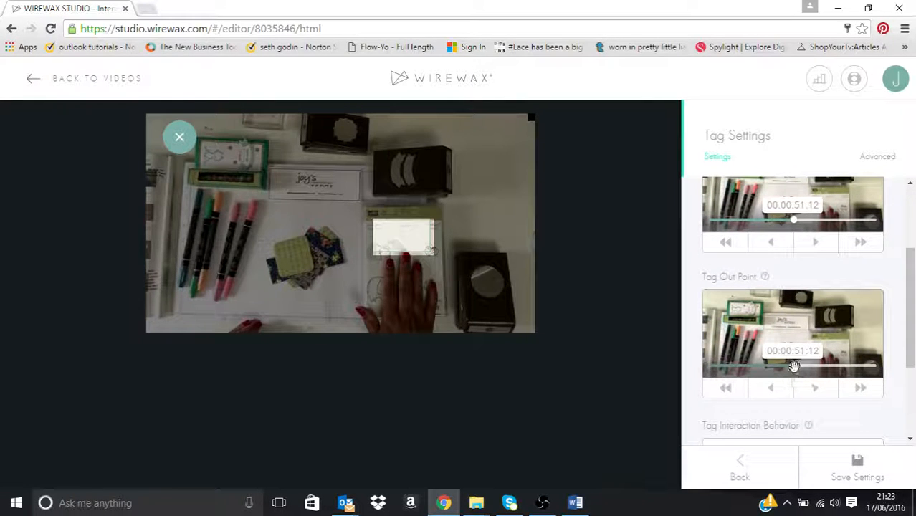
click(794, 364)
drag(794, 366, 812, 367)
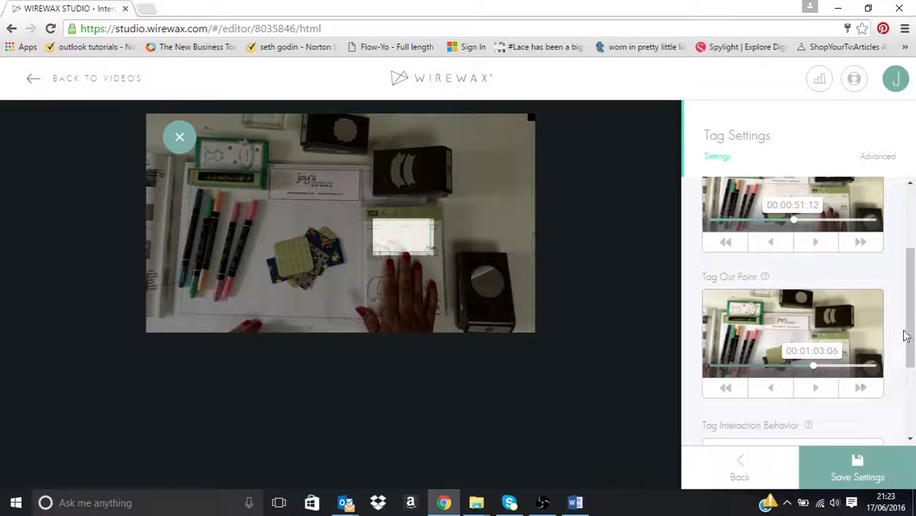
Step: Set the stamps tag's interaction behavior to Clickout
drag(909, 330, 910, 372)
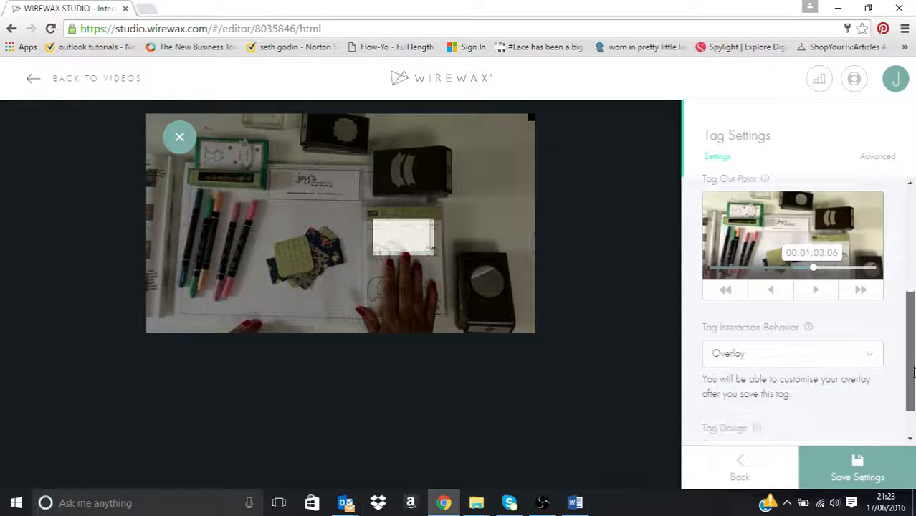
click(869, 357)
click(811, 384)
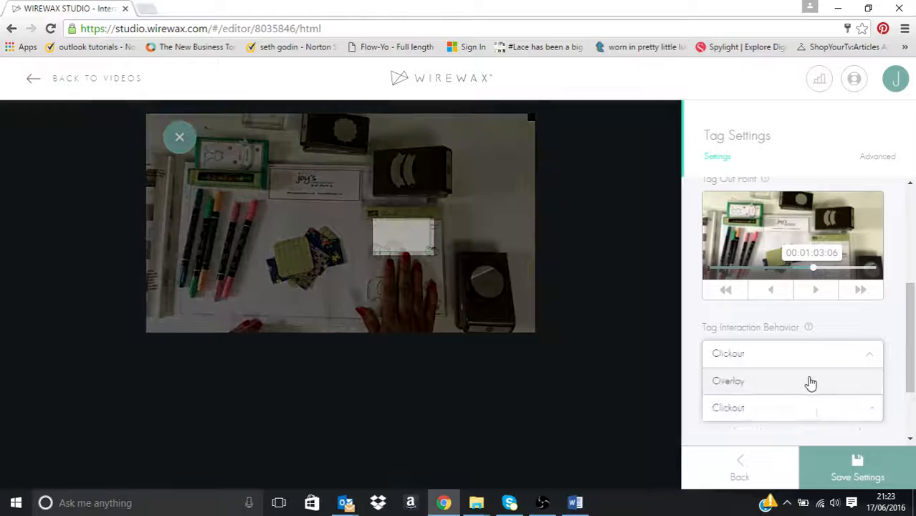
Step: Switch to the Word document and copy the product hyperlink listed under "Love you Lots"
click(576, 504)
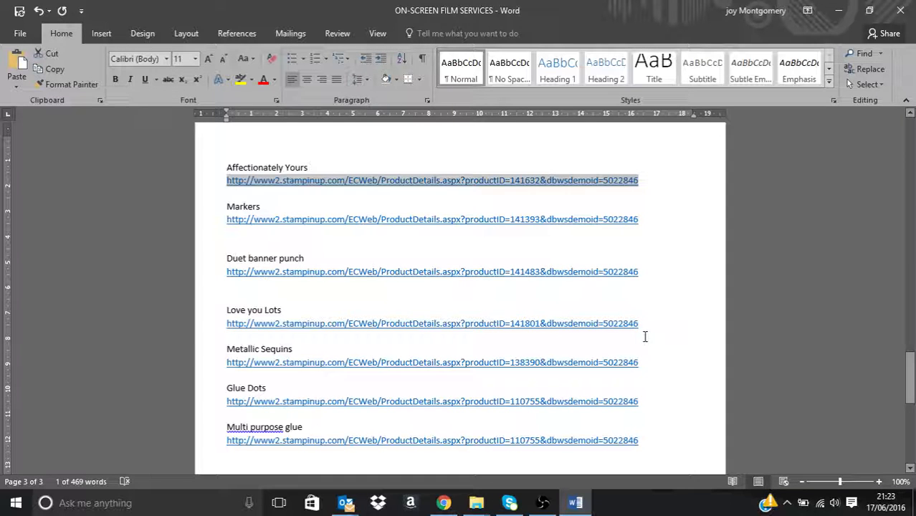
drag(639, 323, 230, 327)
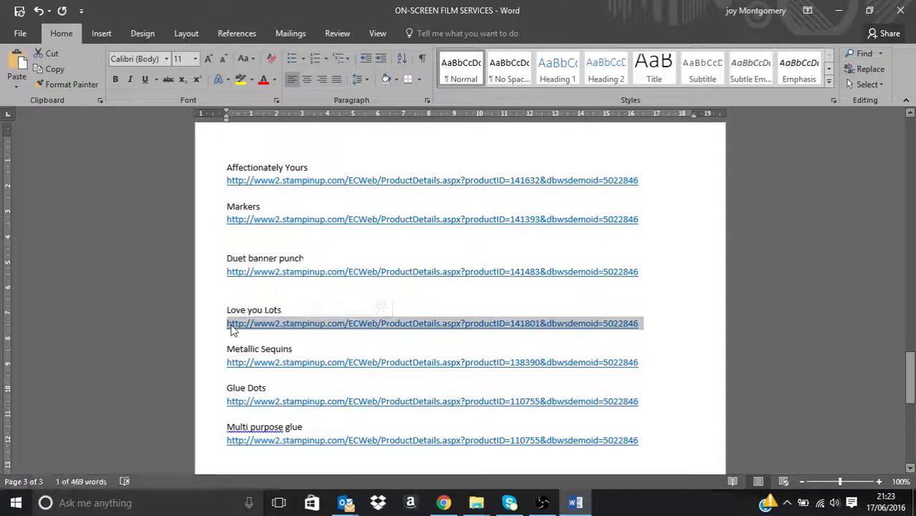
right_click(230, 327)
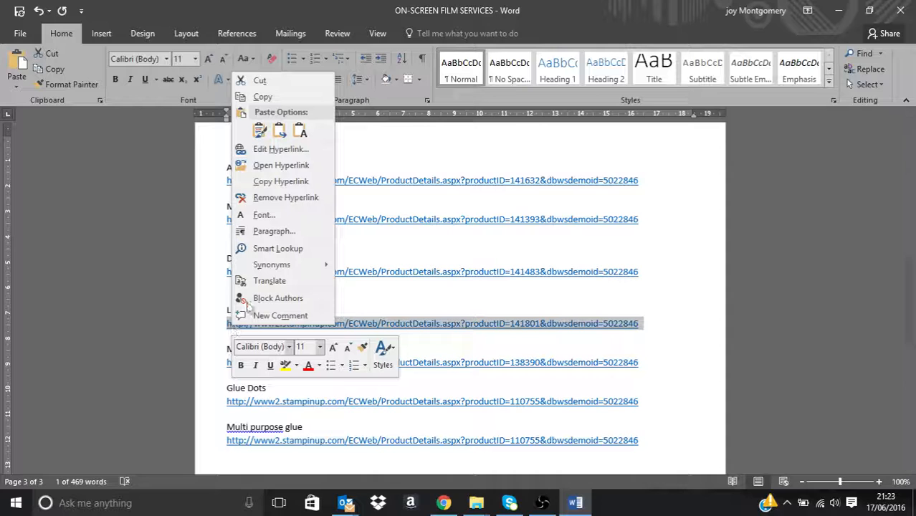
click(290, 182)
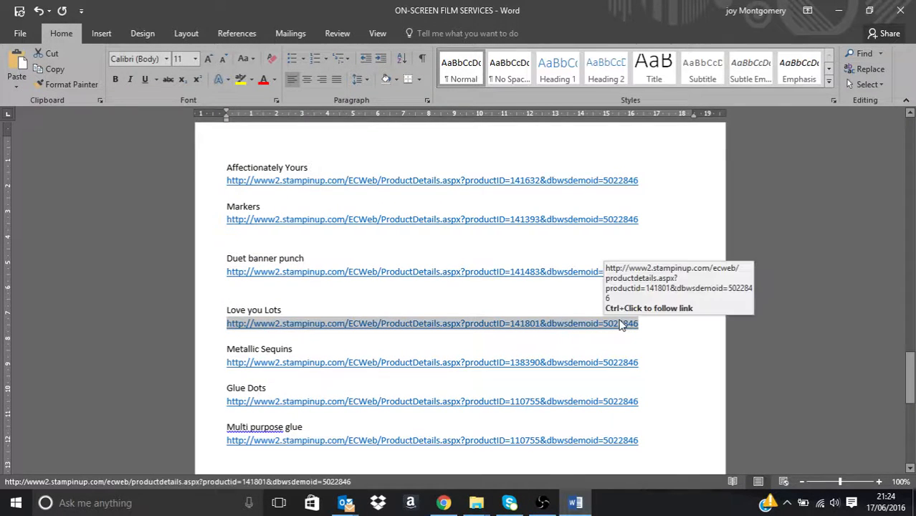
Step: Return to Chrome, paste the copied link as the stamps tag's Clickout URL, and save both the clickout and tag settings
click(446, 504)
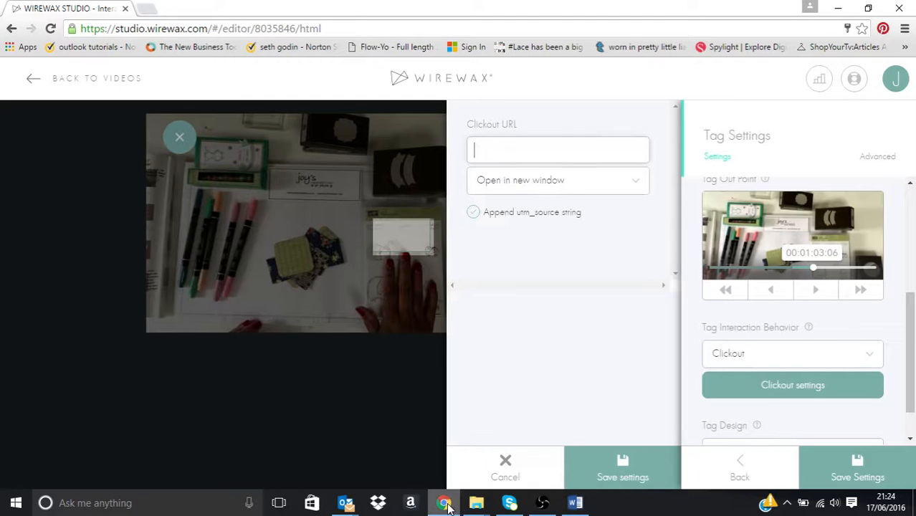
key(ctrl+v)
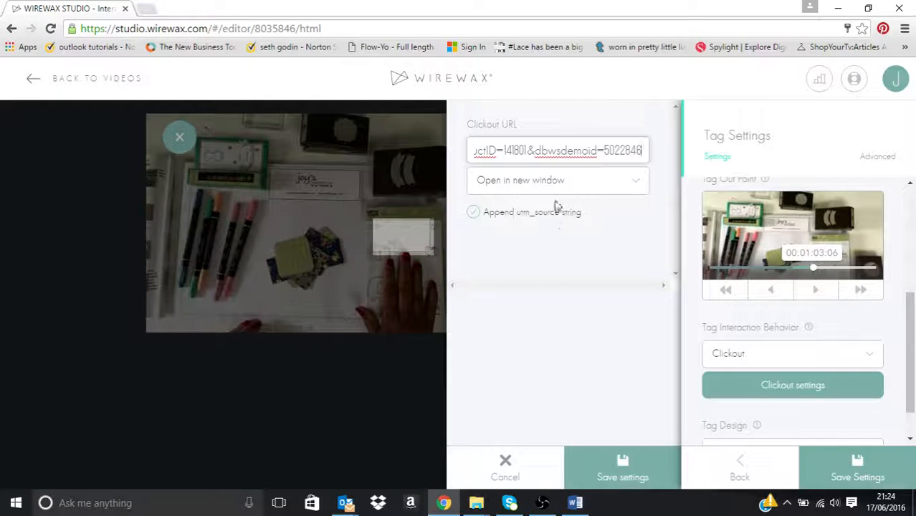
click(634, 481)
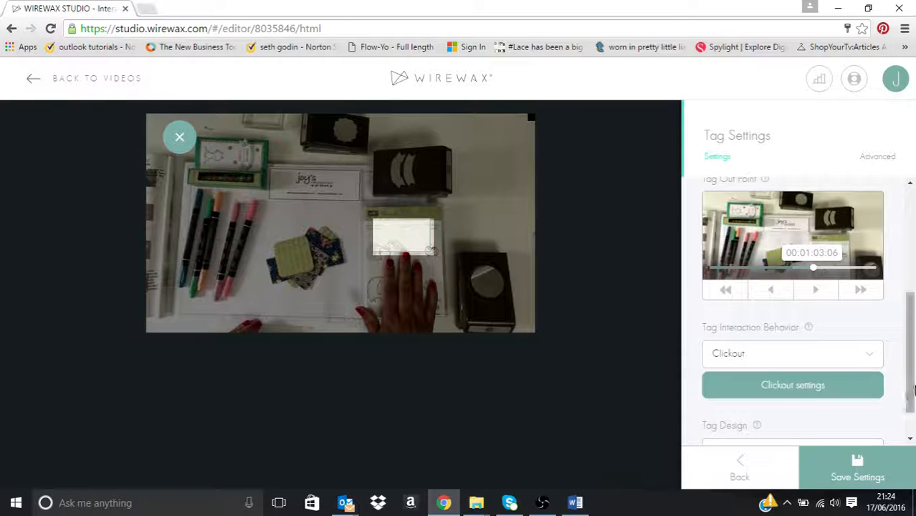
scroll(900, 395, down, 1)
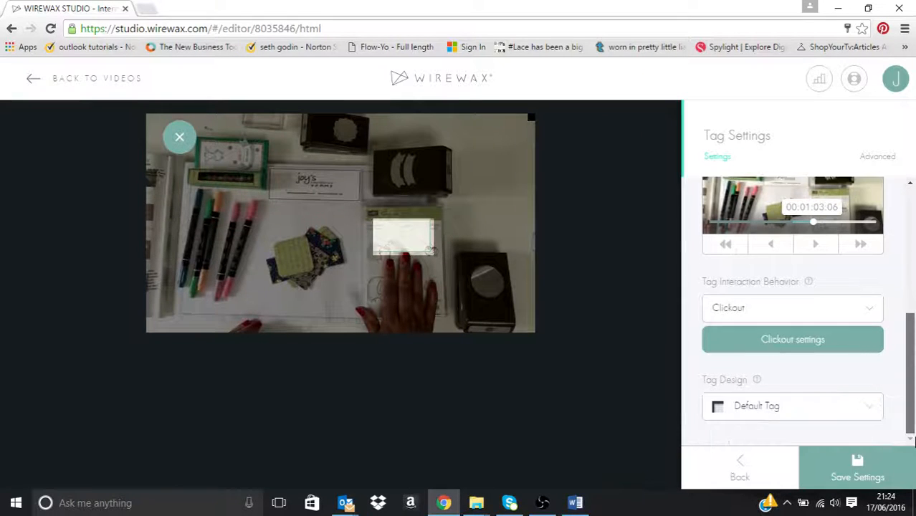
click(875, 480)
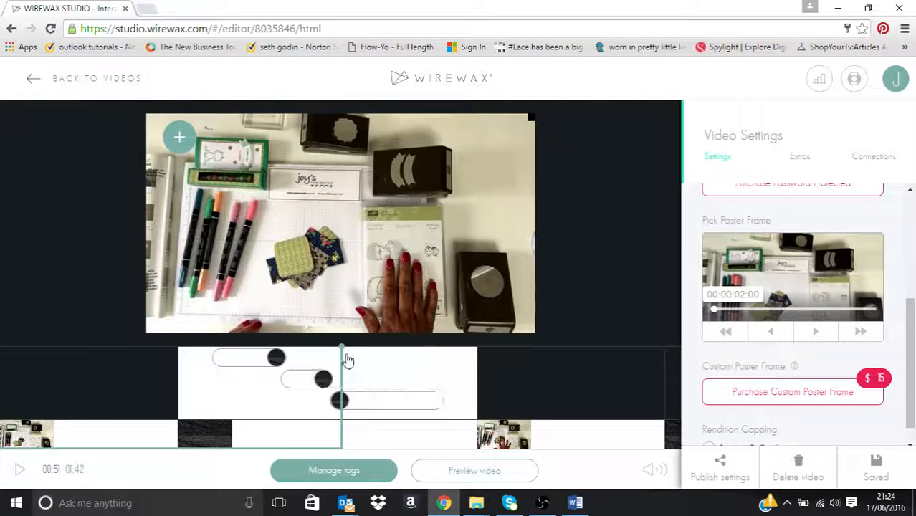
Step: Move the playhead back to 00:34, replay the tagged section to check the tags, and pause at 00:58
drag(347, 358, 228, 356)
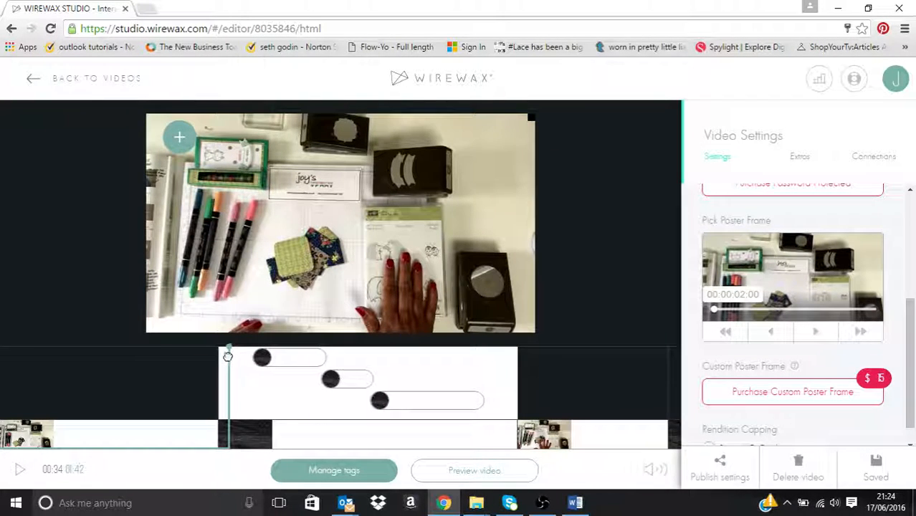
key(space)
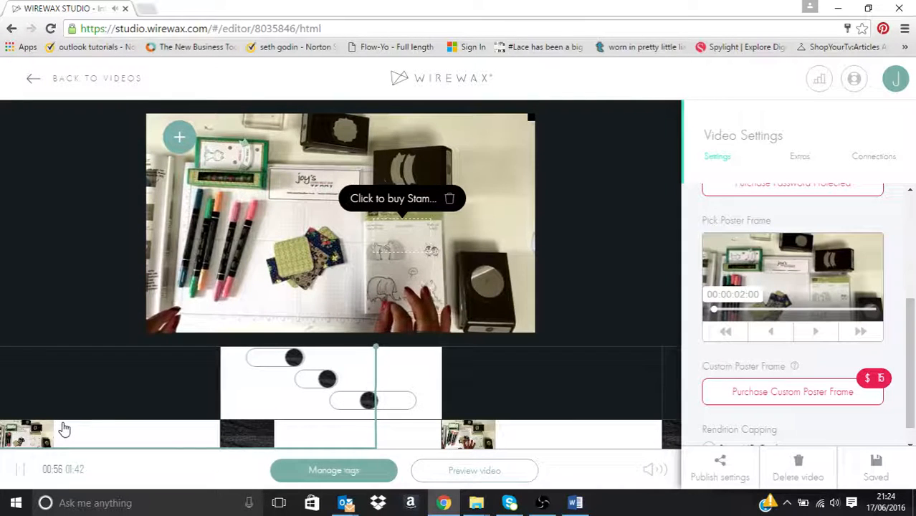
click(240, 319)
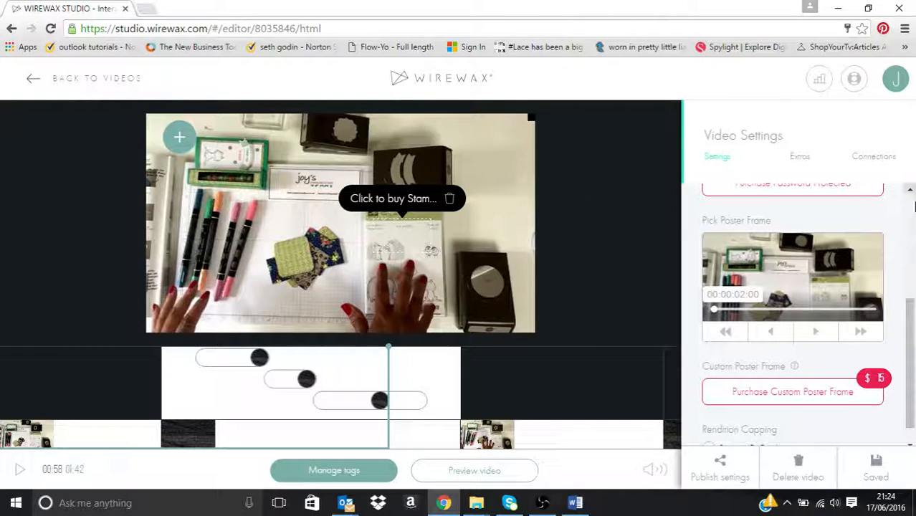
scroll(713, 347, down, 1)
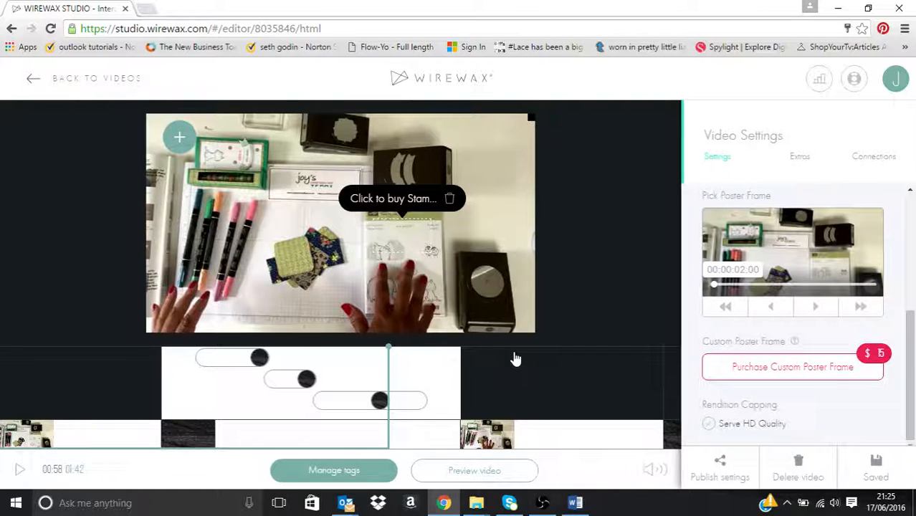
Step: Preview the interactive video, test the markers tag's link to its store page, and return to the WIREWAX editor
click(474, 472)
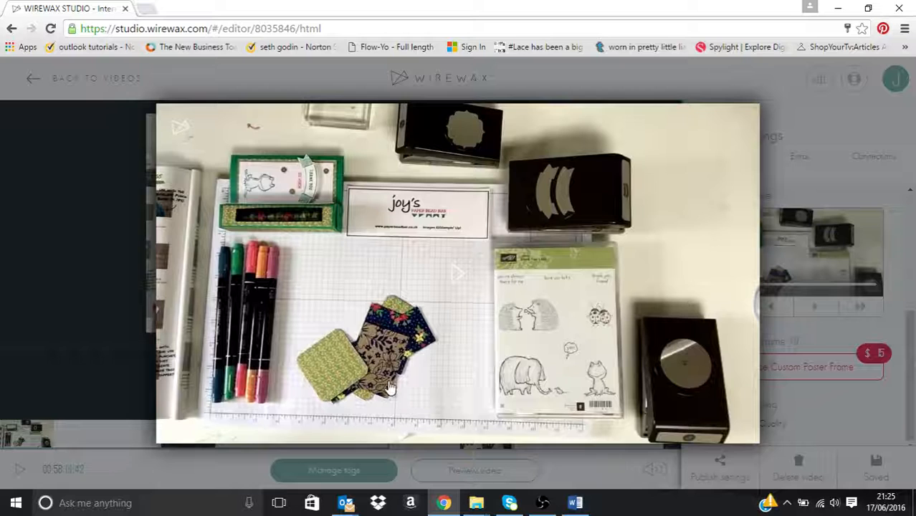
click(388, 383)
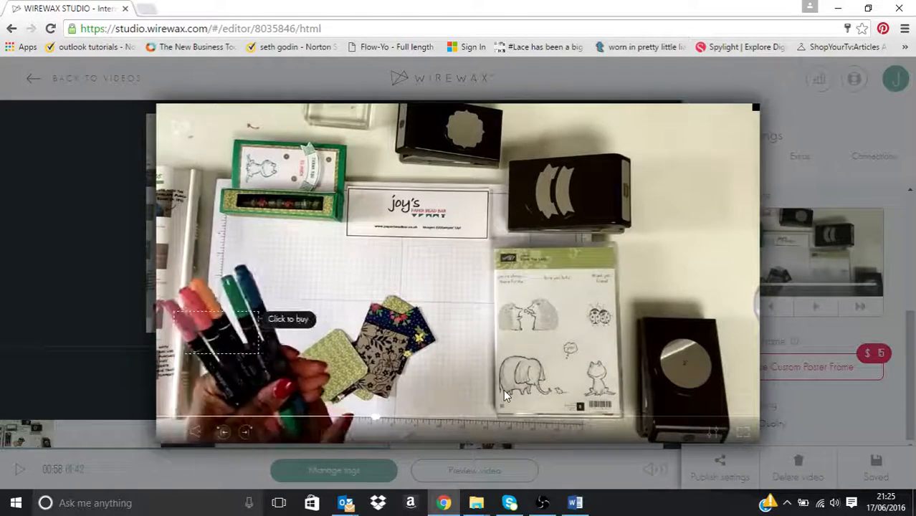
click(289, 327)
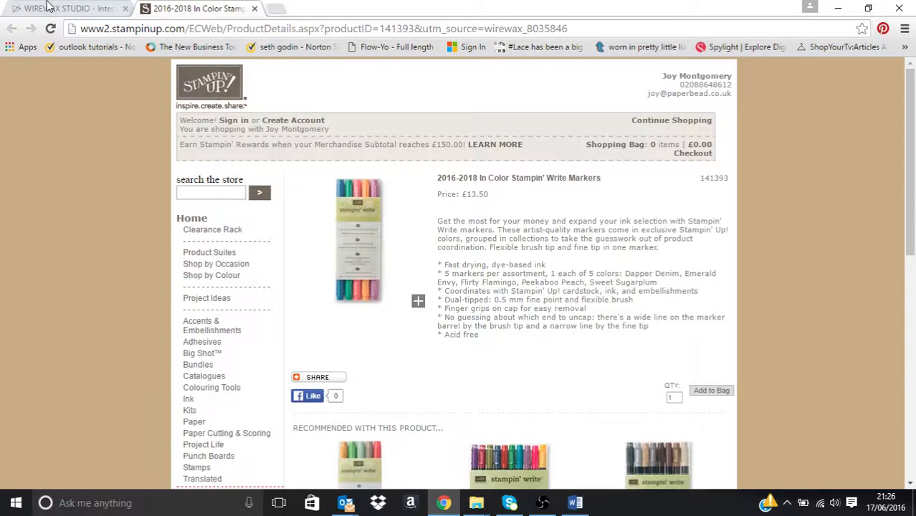
click(48, 9)
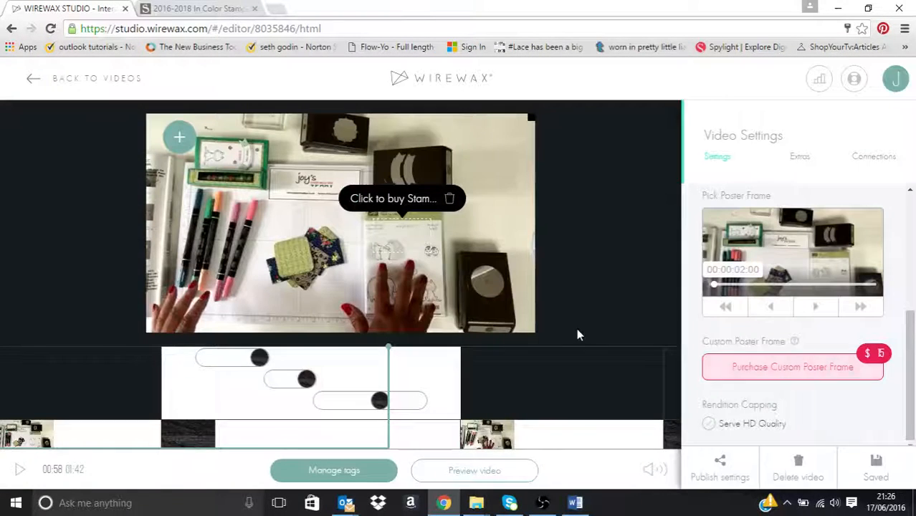
Step: Reopen the "Click to buy Stamps" tag, review its in and out points, and save its settings
click(410, 198)
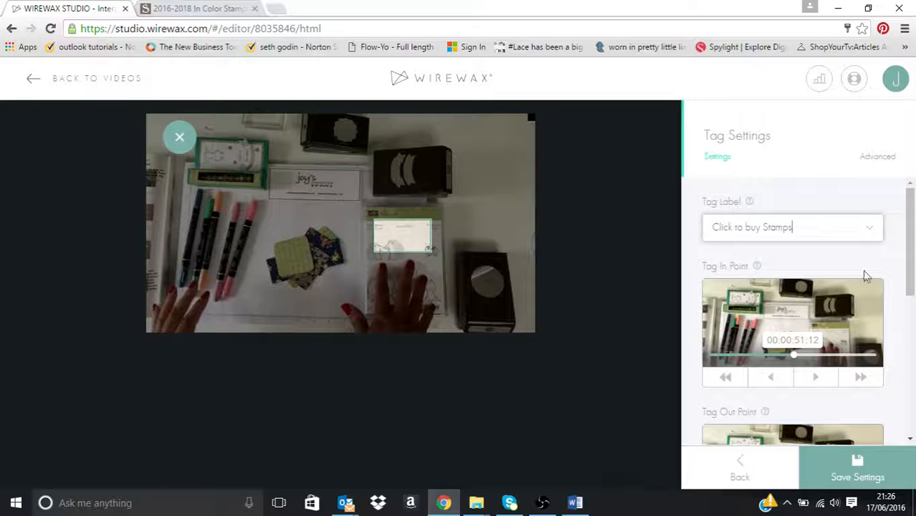
scroll(913, 243, down, 2)
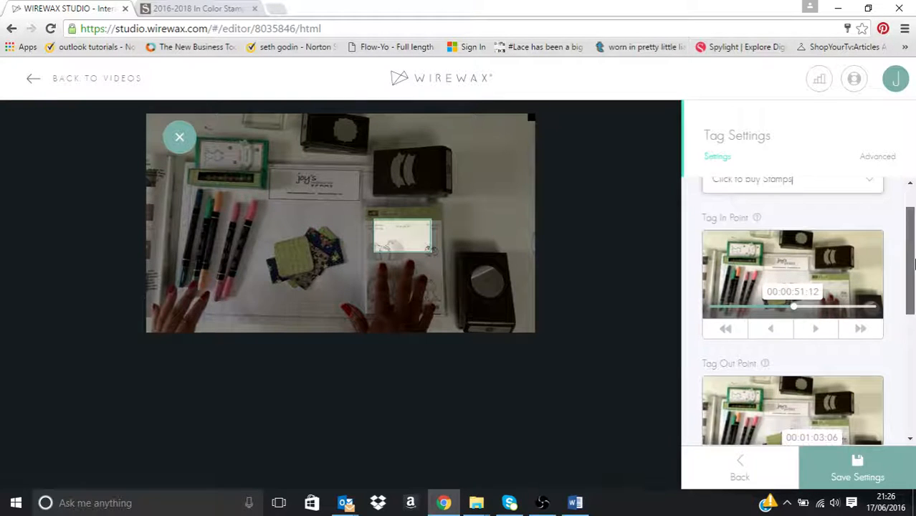
click(879, 468)
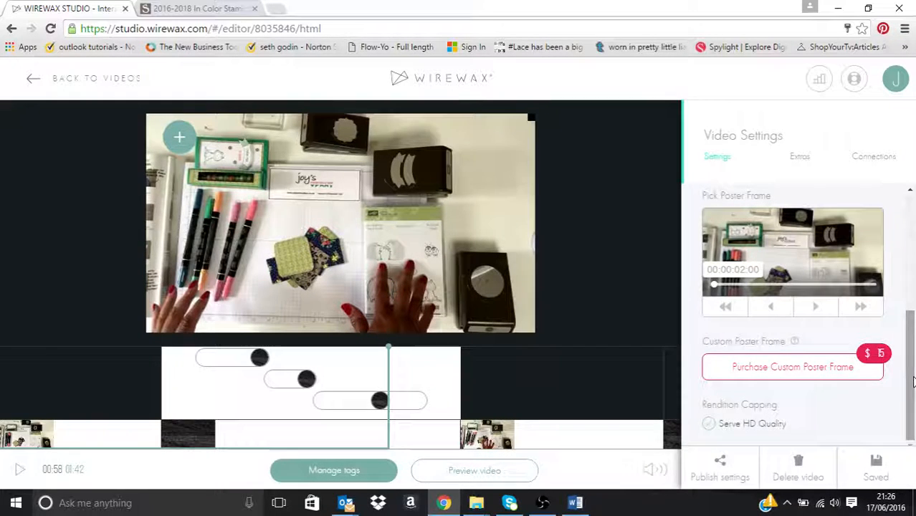
Step: Go back to the video list and examine the share link and embed code of "Stampin' Up! Shoppable Video"
click(104, 79)
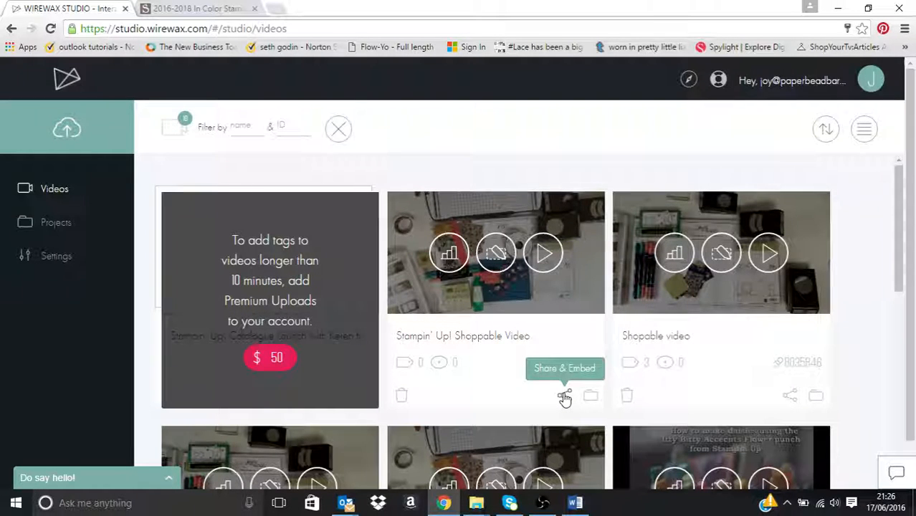
click(565, 397)
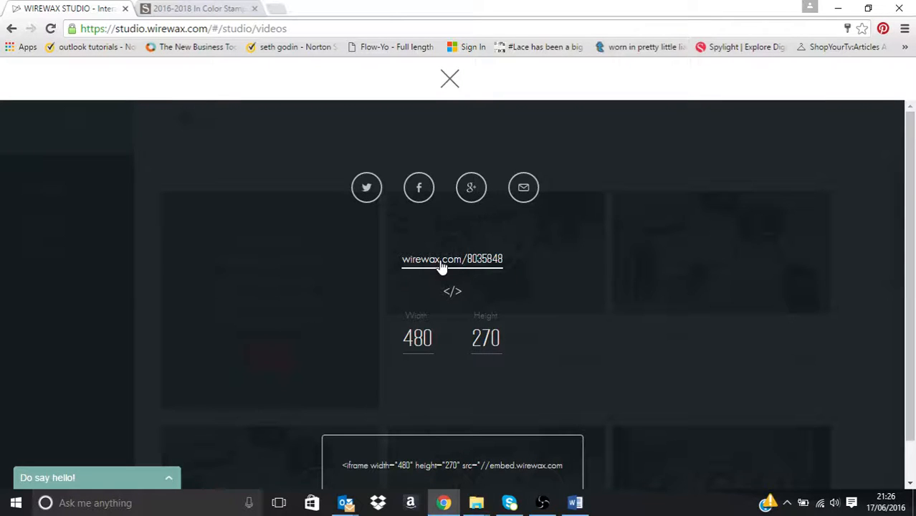
scroll(642, 489, down, 1)
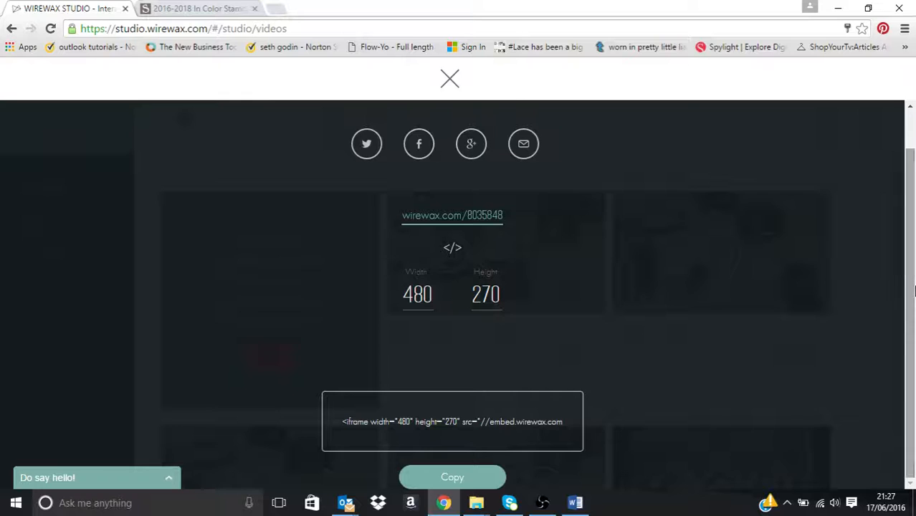
drag(915, 290, 911, 185)
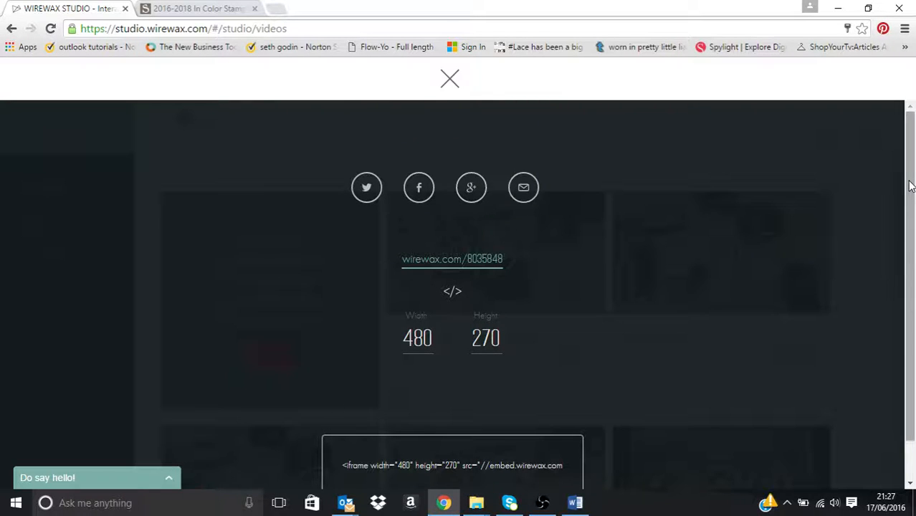